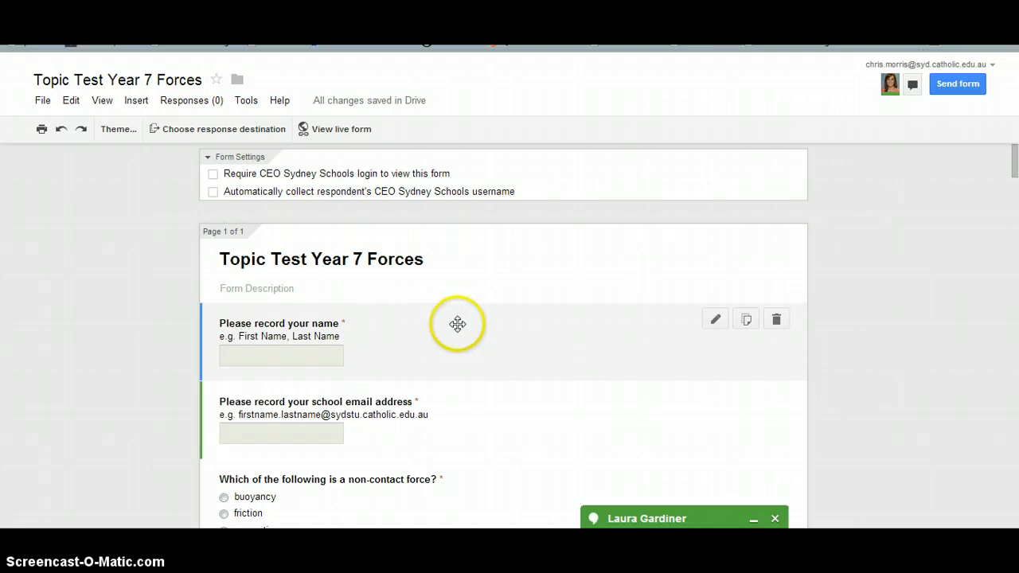
pyautogui.scroll(-1, 457, 323)
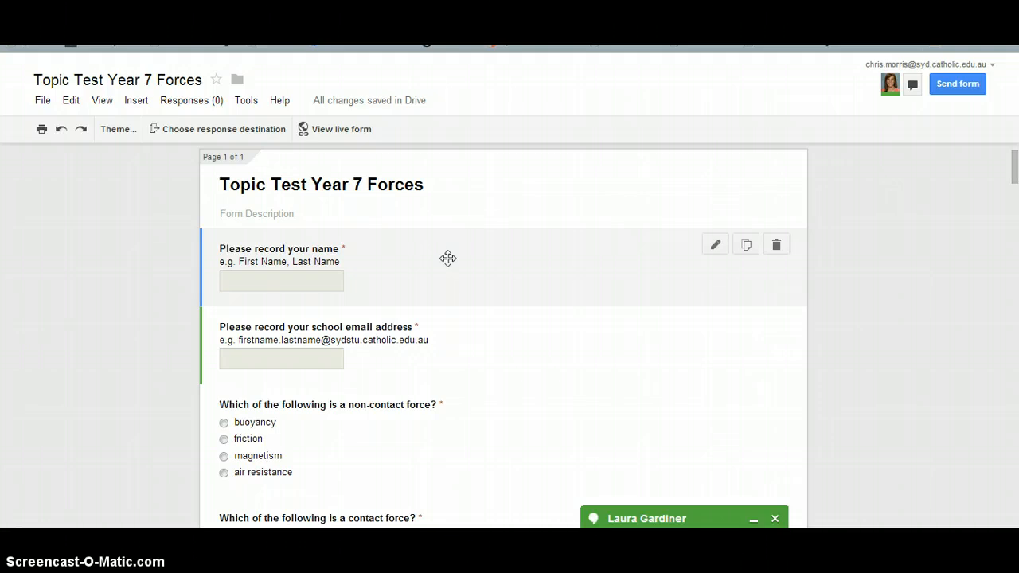
pyautogui.click(448, 258)
pyautogui.click(250, 402)
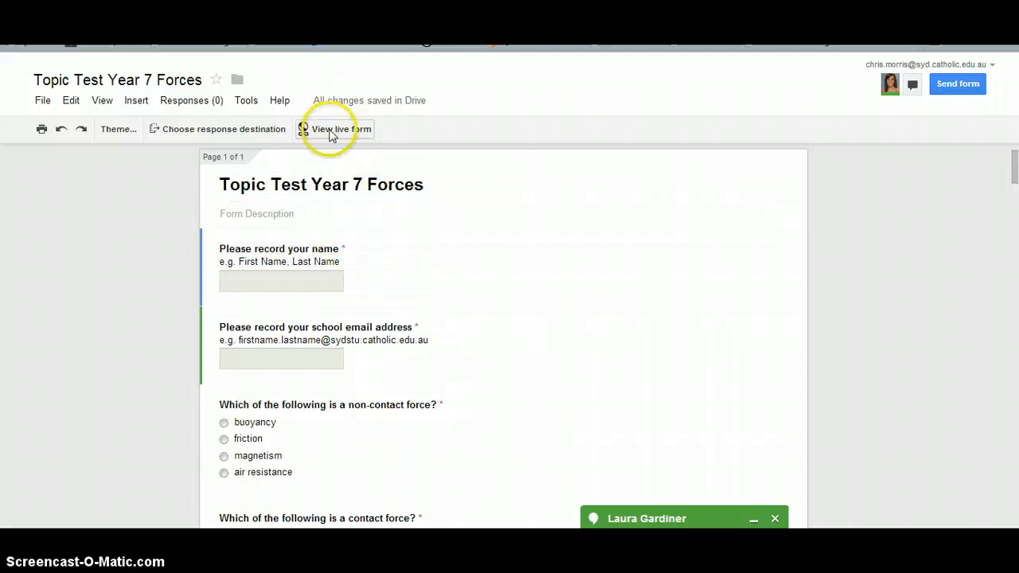
pyautogui.click(42, 101)
pyautogui.click(46, 127)
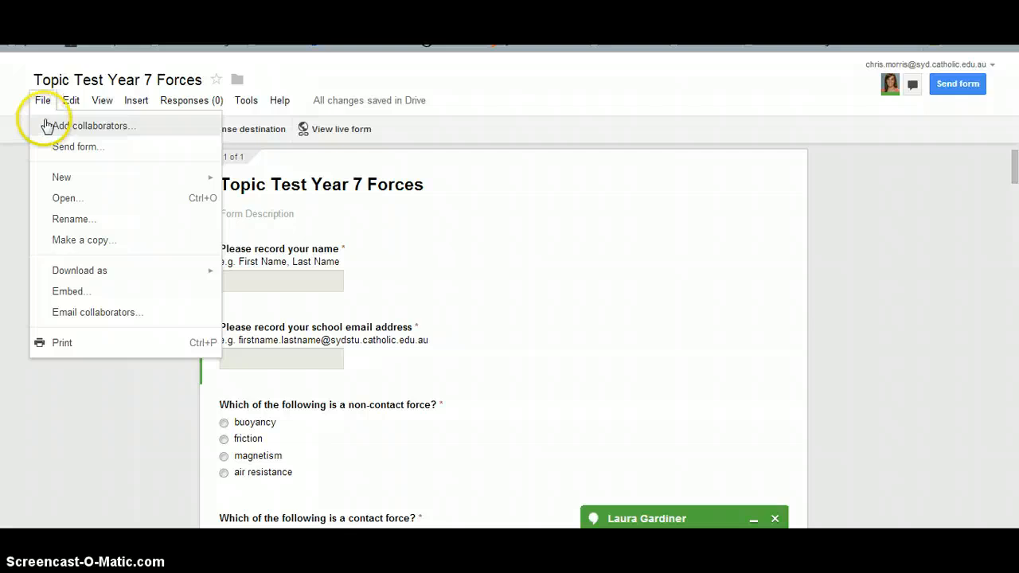
pyautogui.click(136, 100)
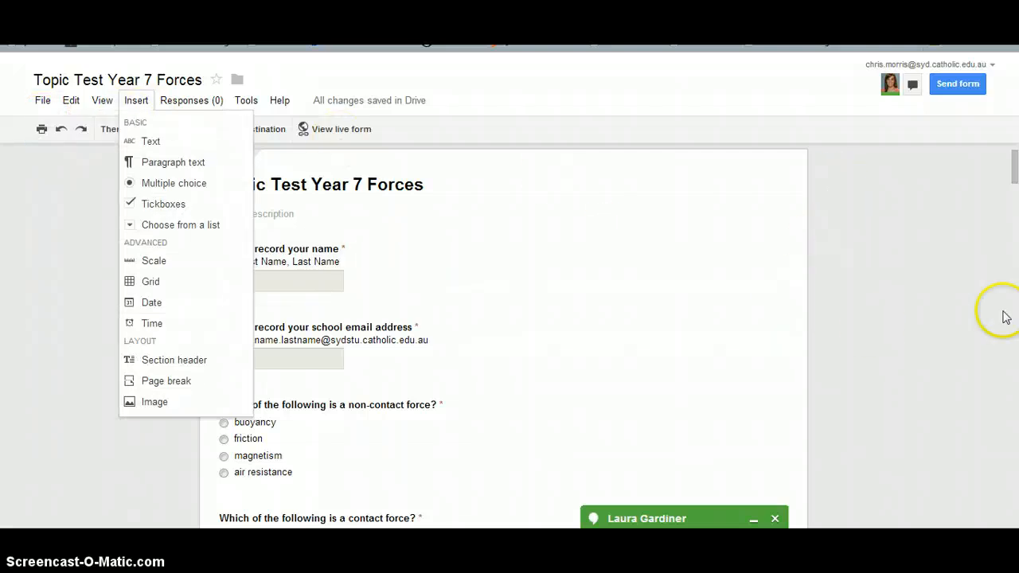
pyautogui.click(1005, 317)
# - Open the name, school email and non-contact force questions for editing and examine how each one is set up
pyautogui.click(427, 276)
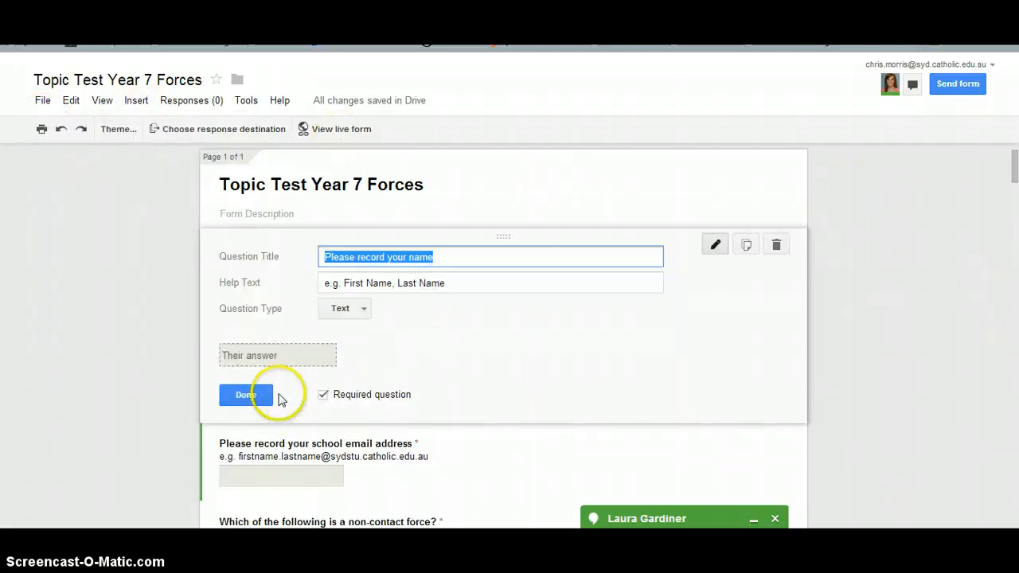
pyautogui.click(377, 477)
pyautogui.scroll(-1, 473, 451)
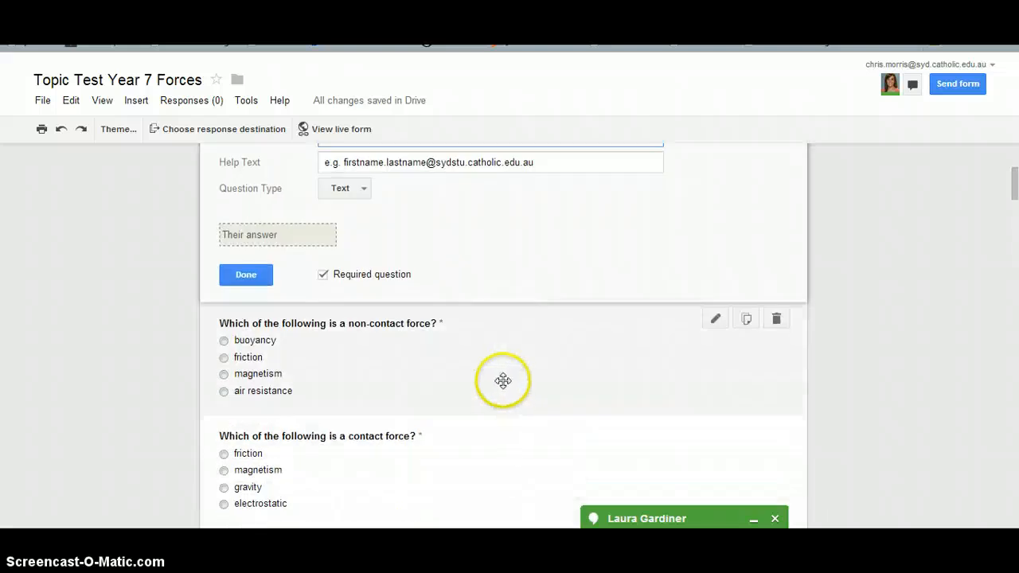
pyautogui.click(463, 372)
pyautogui.scroll(5, 484, 379)
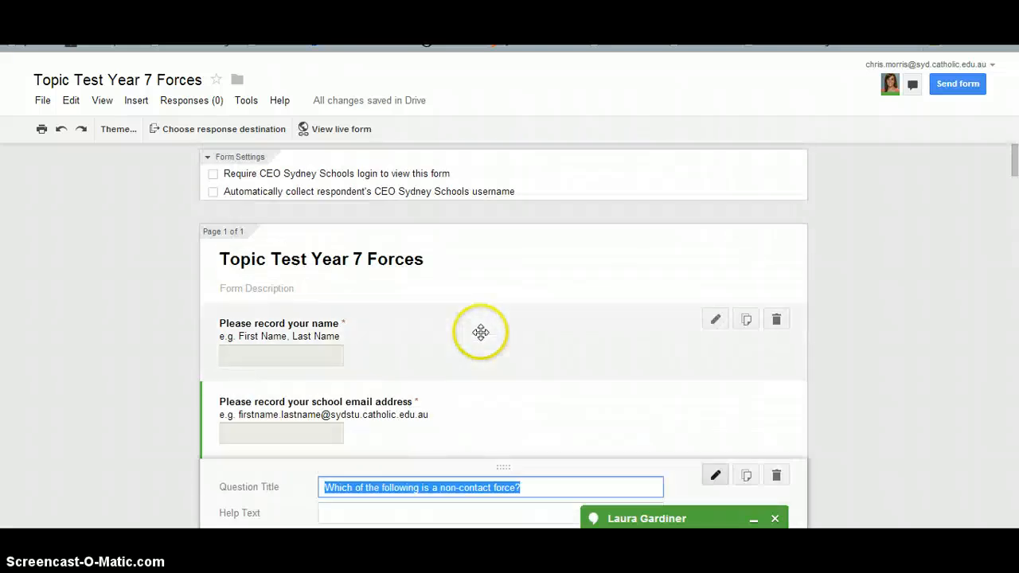
pyautogui.scroll(-3, 487, 343)
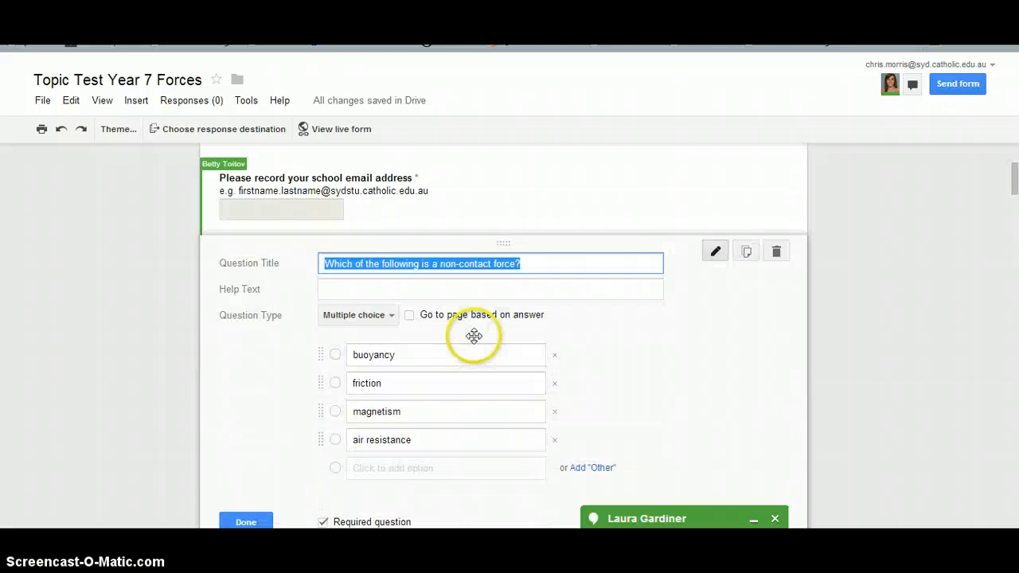
pyautogui.scroll(2, 474, 336)
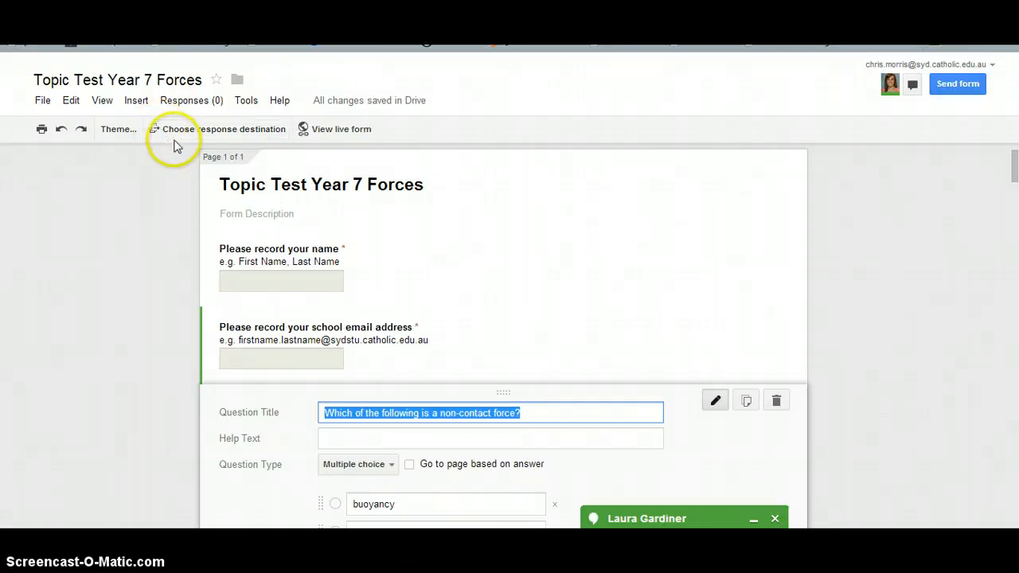
# - View the live form and look through its multiple-choice questions
pyautogui.click(331, 131)
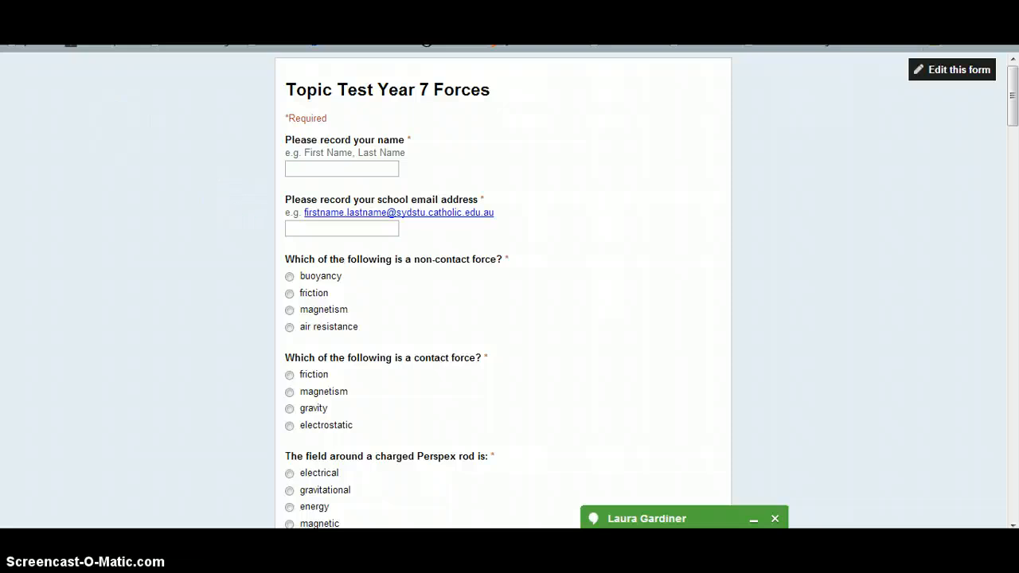
pyautogui.scroll(-8, 390, 229)
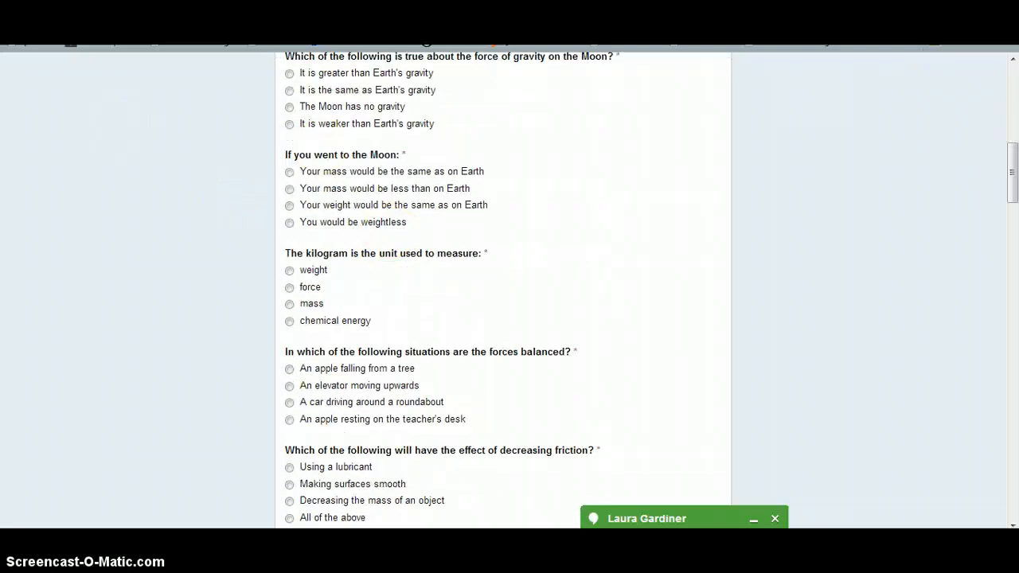
pyautogui.scroll(8, 618, 347)
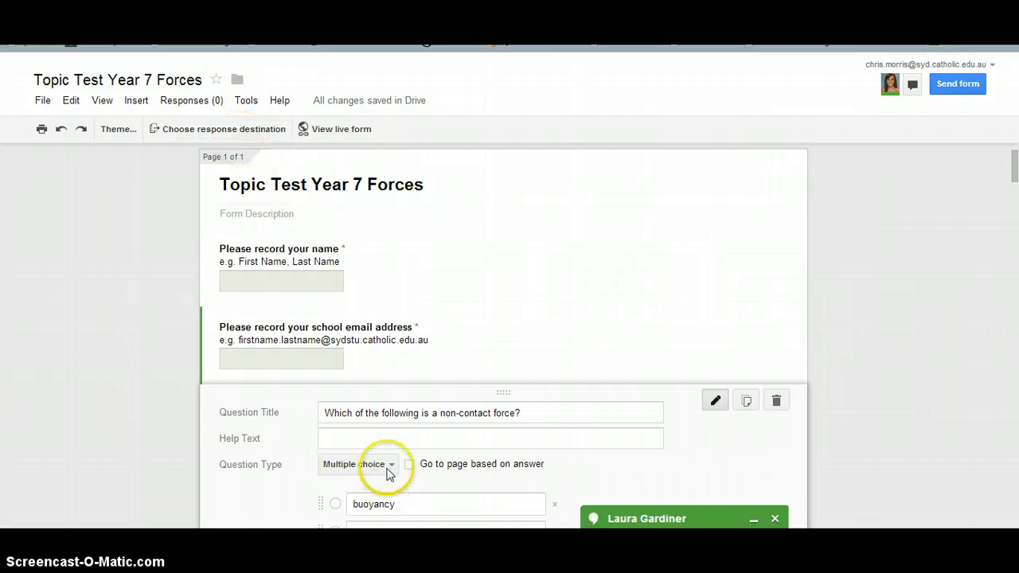
# - Return to the form editor and finish editing the non-contact force question
pyautogui.scroll(-2, 374, 458)
pyautogui.click(266, 521)
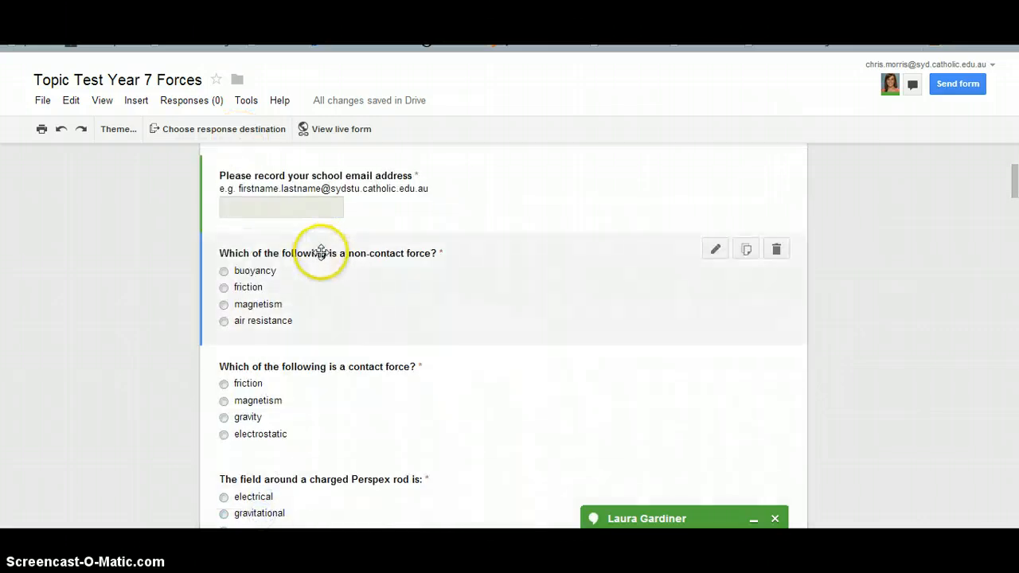
pyautogui.scroll(2, 316, 250)
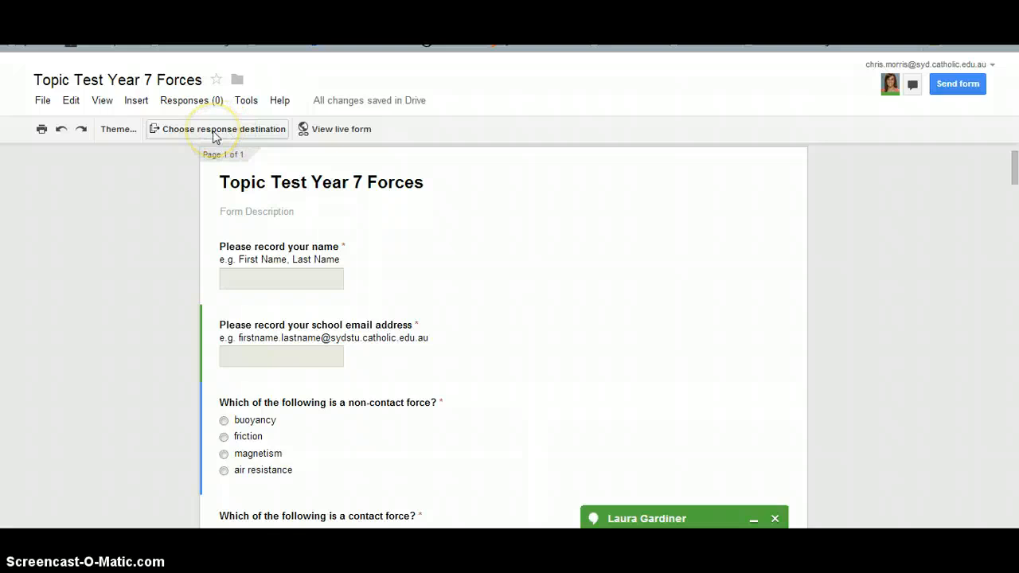
# - Create a new spreadsheet as the response destination, adding a hyphen and the teacher's surname to the end of its suggested name
pyautogui.click(213, 132)
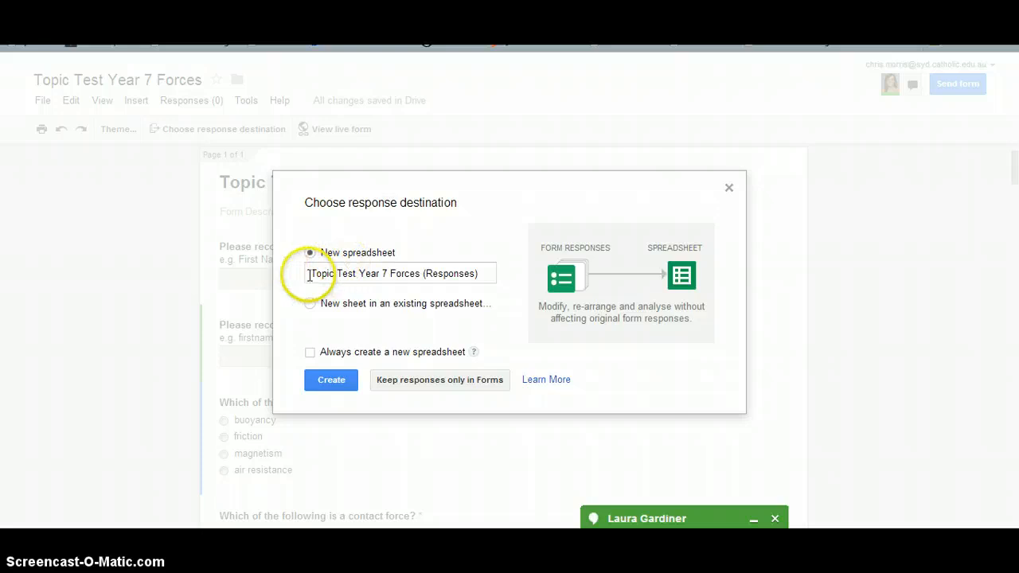
pyautogui.click(484, 273)
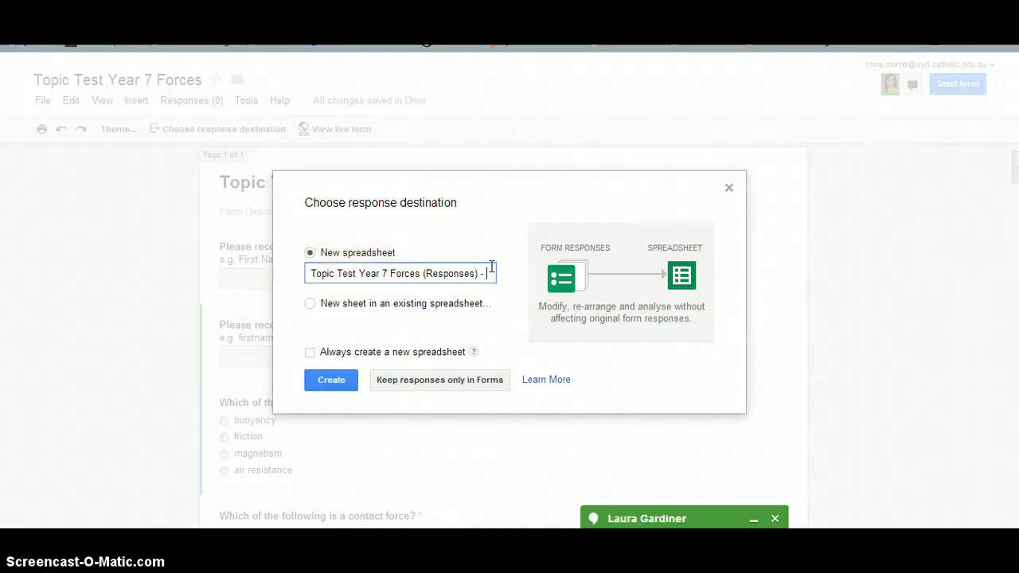
pyautogui.write('- Tot')
pyautogui.press('BackSpace')
pyautogui.click(654, 263)
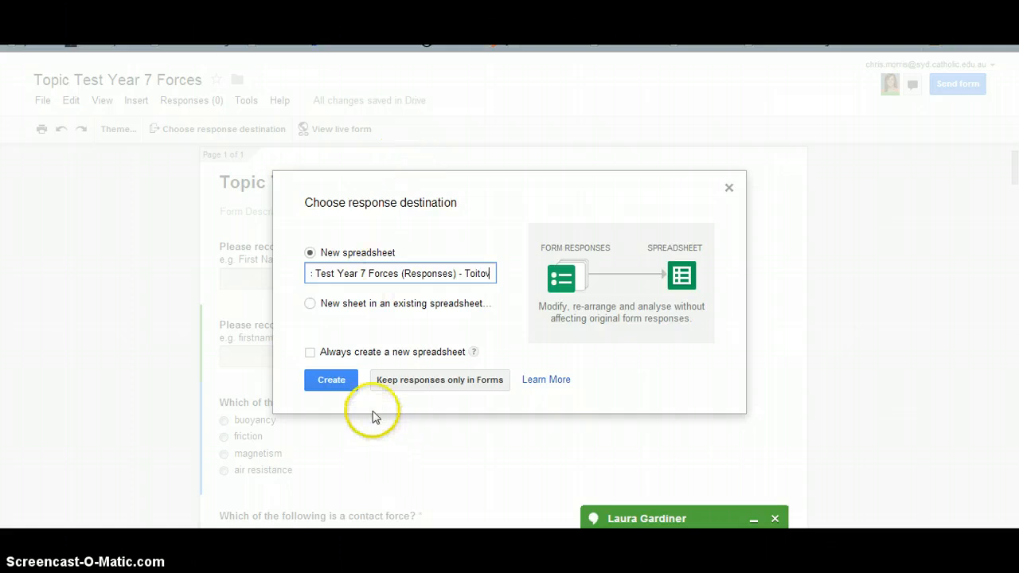
pyautogui.click(331, 379)
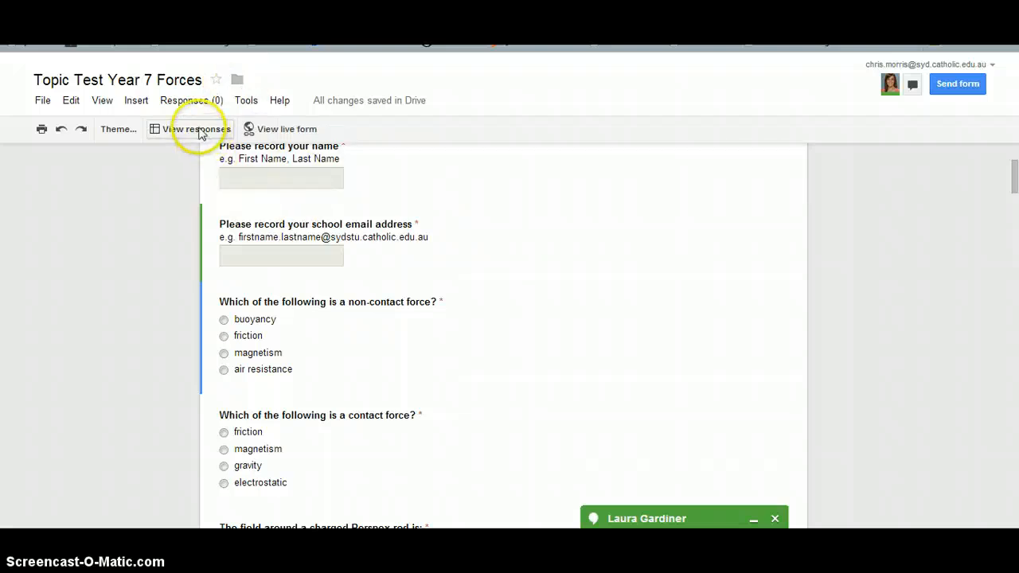
# - Open the form's response spreadsheet and check in the sharing settings who has access to it
pyautogui.click(195, 129)
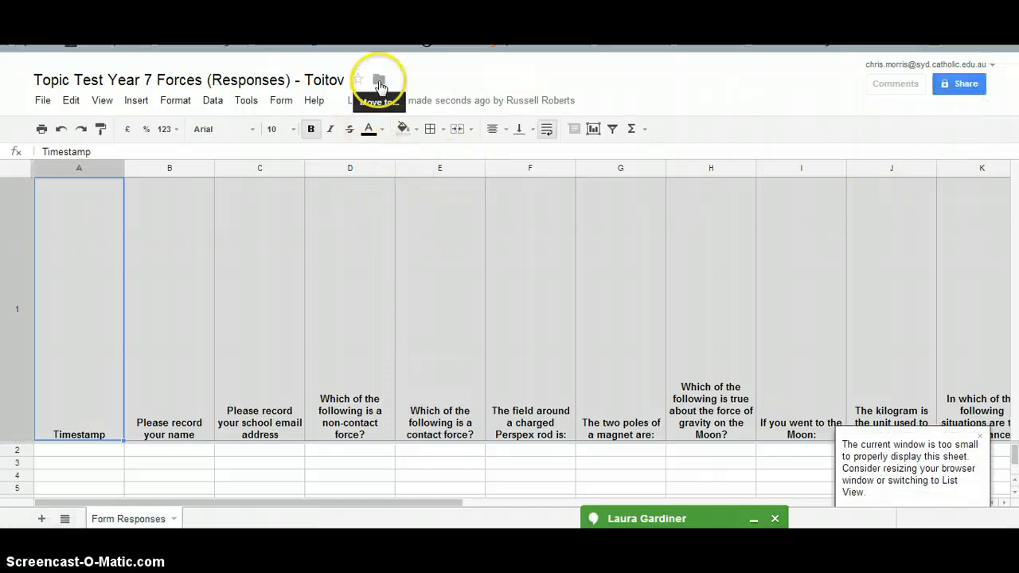
pyautogui.click(961, 83)
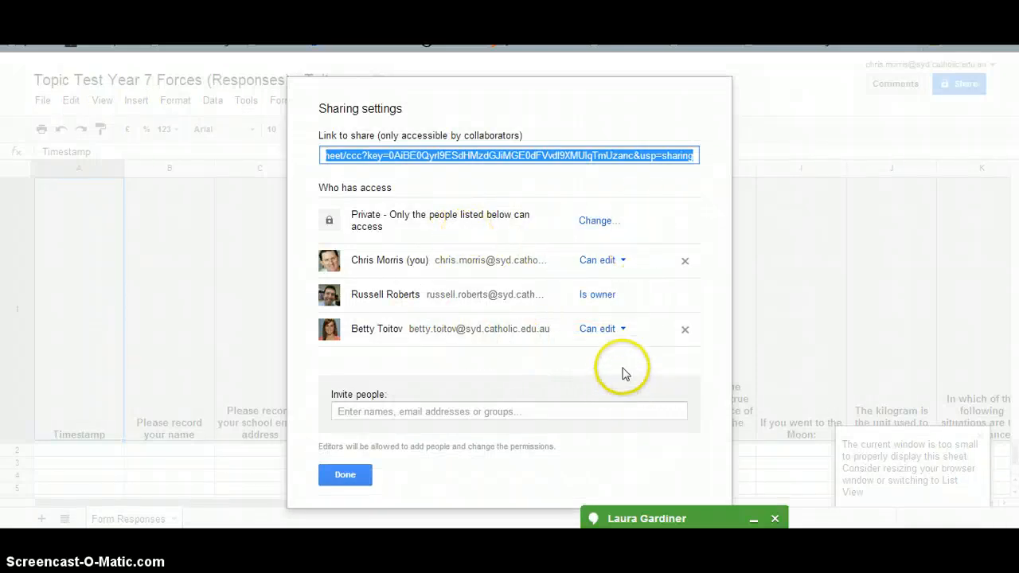
pyautogui.click(344, 474)
# - Examine the response sheet's columns for timestamp, name, school email and each test question
pyautogui.click(167, 448)
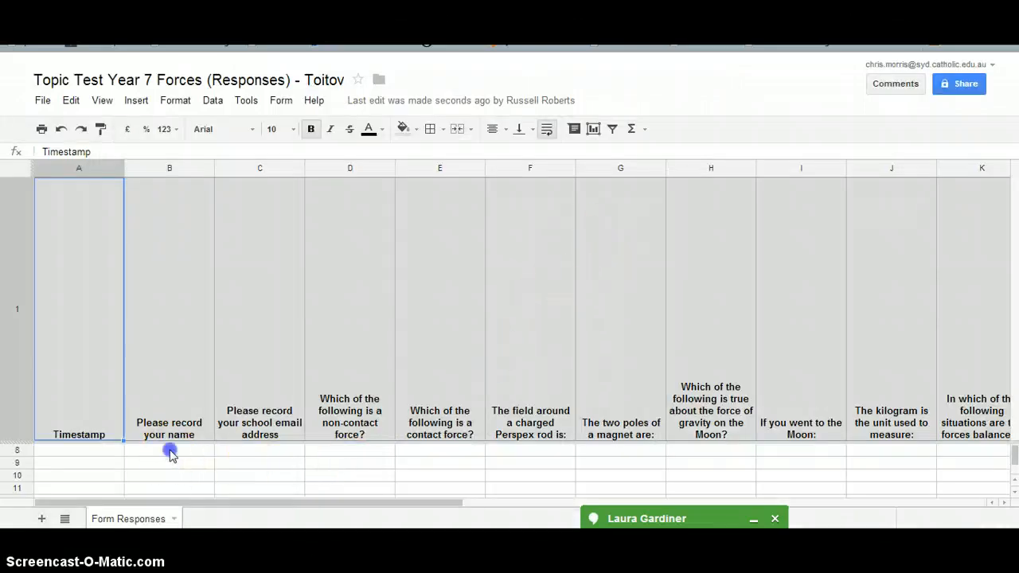
pyautogui.scroll(-1, 120, 452)
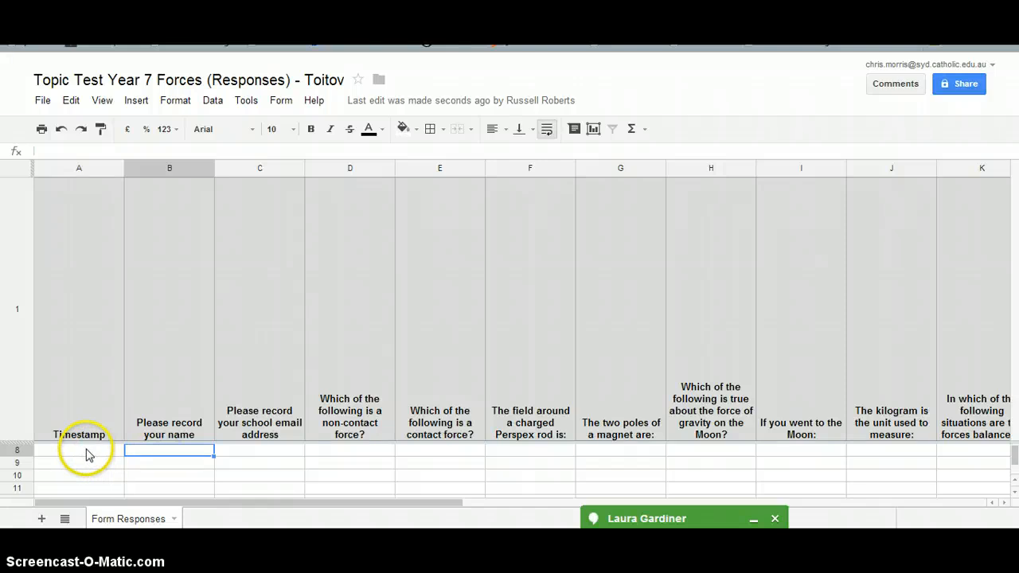
pyautogui.click(87, 452)
pyautogui.click(141, 450)
pyautogui.click(239, 451)
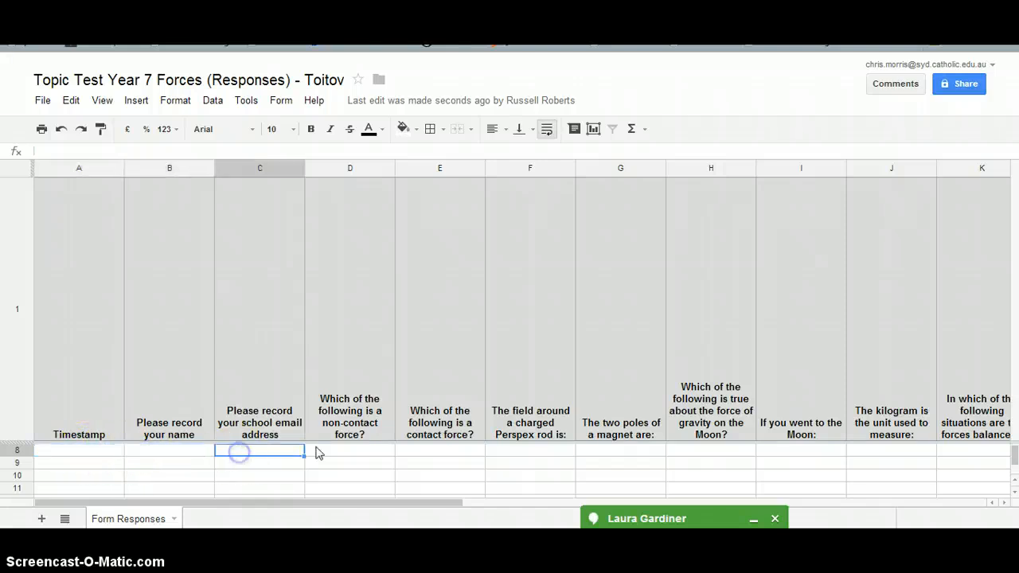
pyautogui.click(344, 452)
pyautogui.click(428, 449)
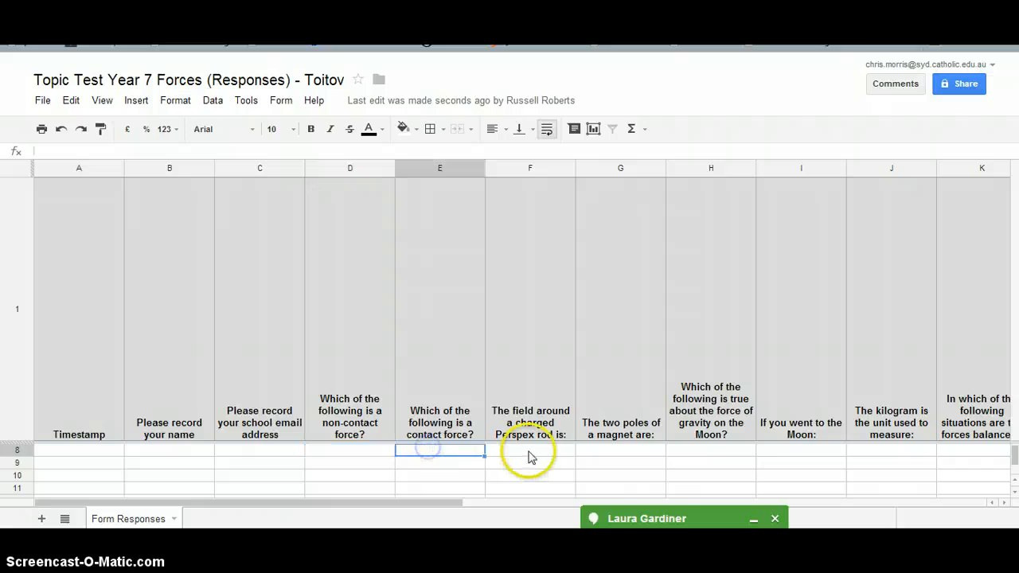
pyautogui.click(528, 452)
pyautogui.click(661, 450)
pyautogui.click(705, 449)
pyautogui.scroll(-1, 801, 321)
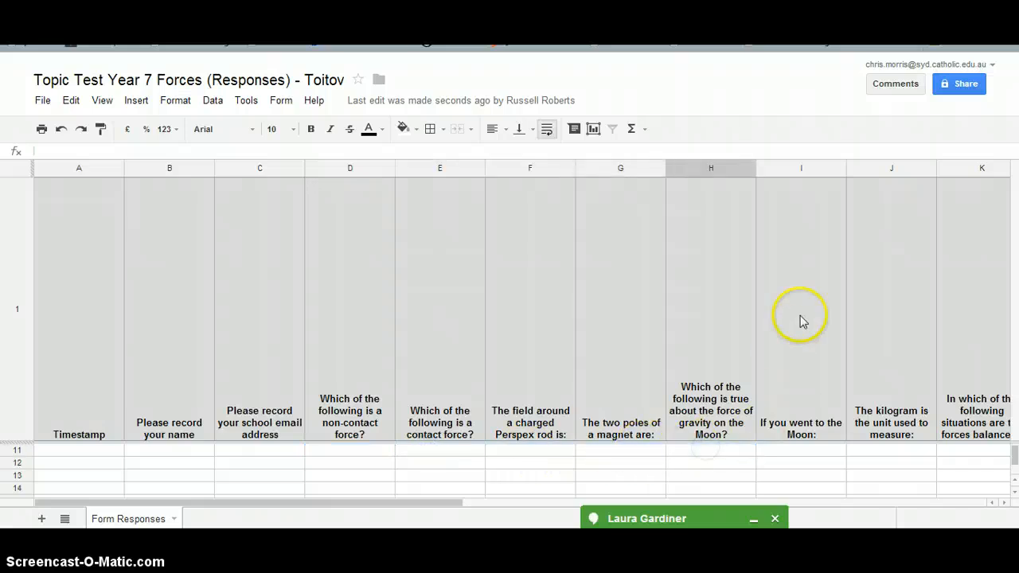
pyautogui.scroll(5, 802, 317)
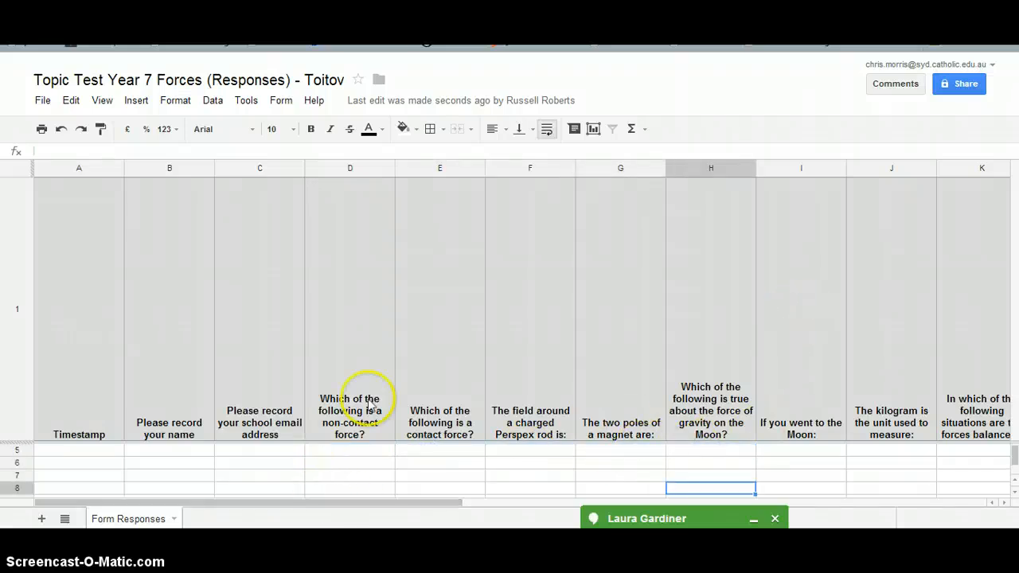
# - Switch back to the live form and look through all its questions down to the submit area
pyautogui.hotkey('ctrl', 'Tab')
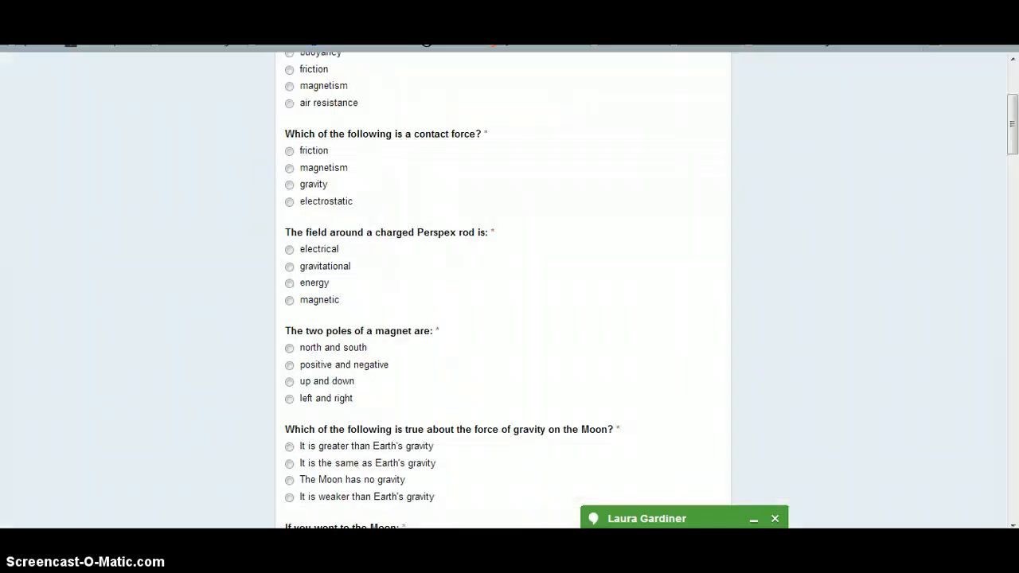
pyautogui.scroll(3, 451, 207)
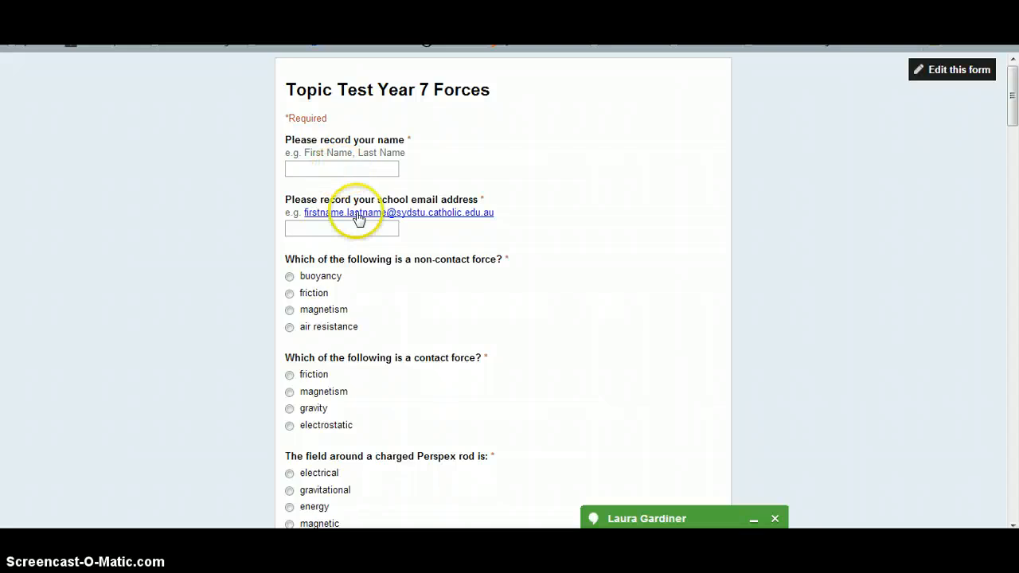
pyautogui.scroll(-10, 427, 250)
pyautogui.scroll(-15, 435, 242)
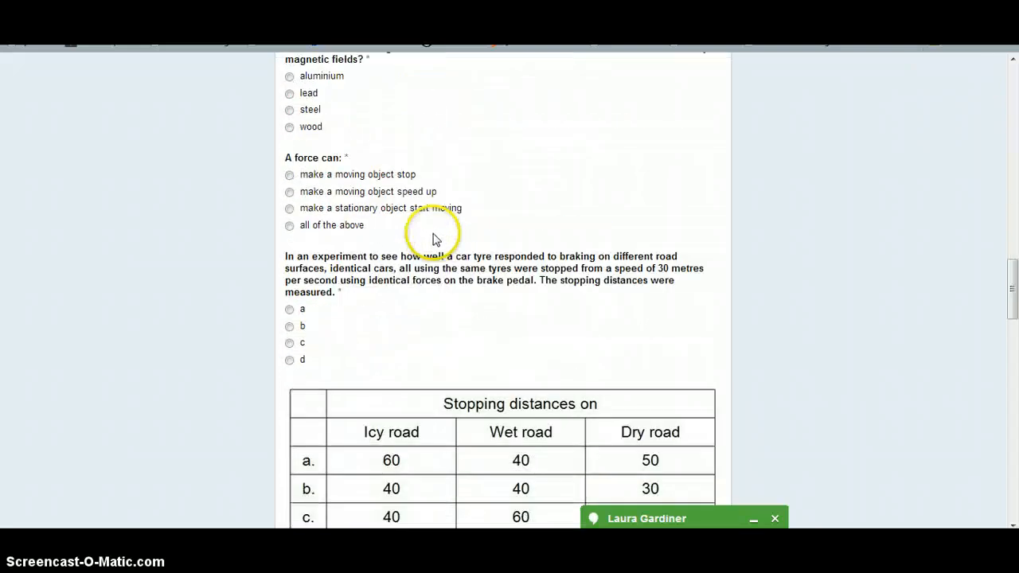
pyautogui.scroll(-2, 434, 237)
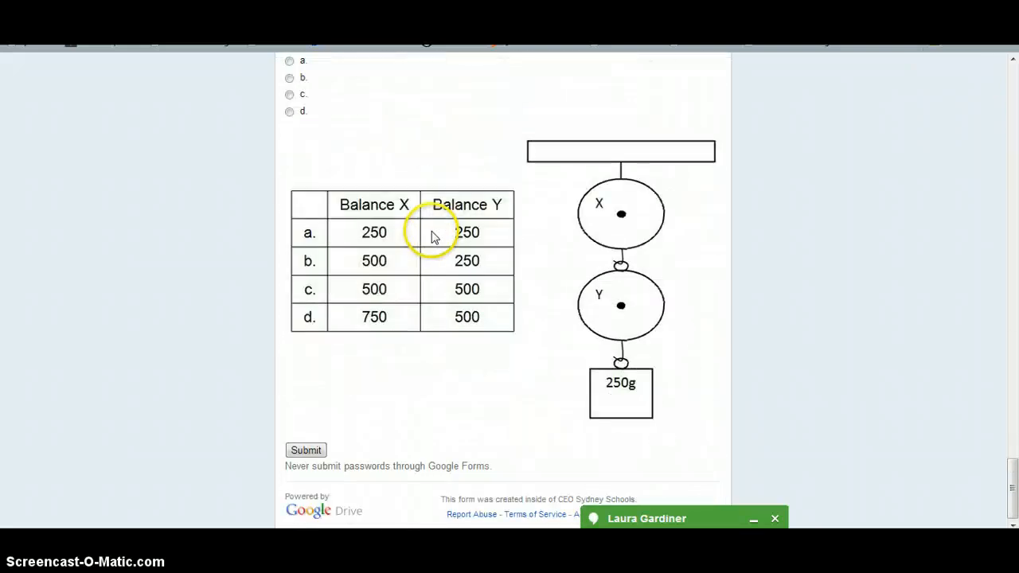
pyautogui.scroll(20, 434, 237)
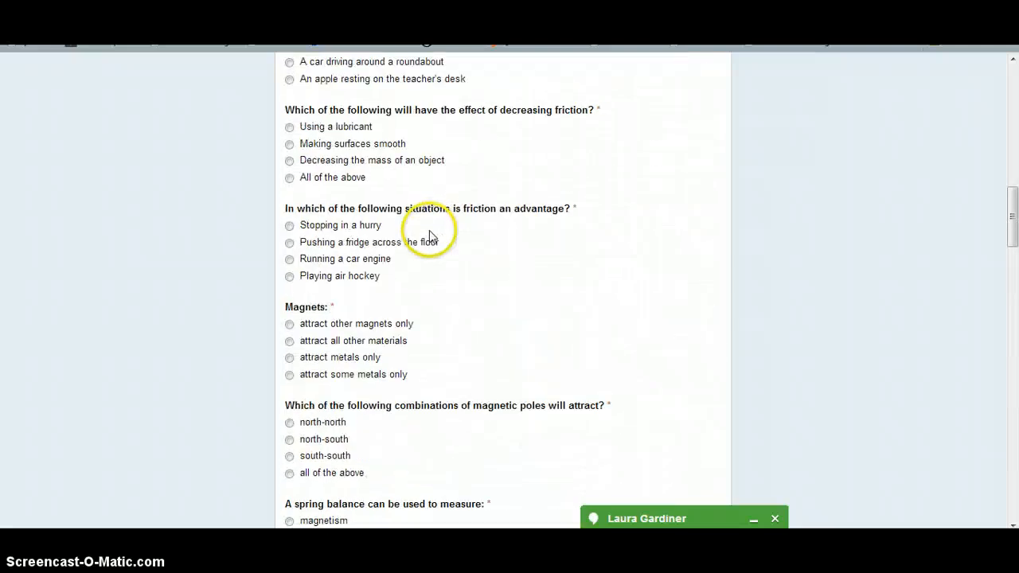
pyautogui.scroll(6, 427, 236)
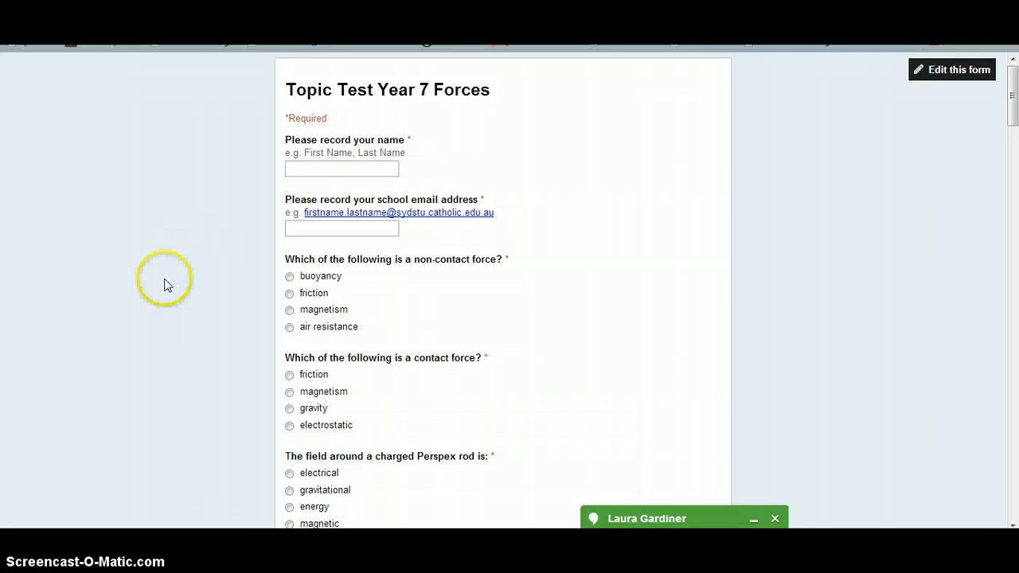
# - Fill in the respondent's full name and school email address at the start of the live form
pyautogui.click(329, 164)
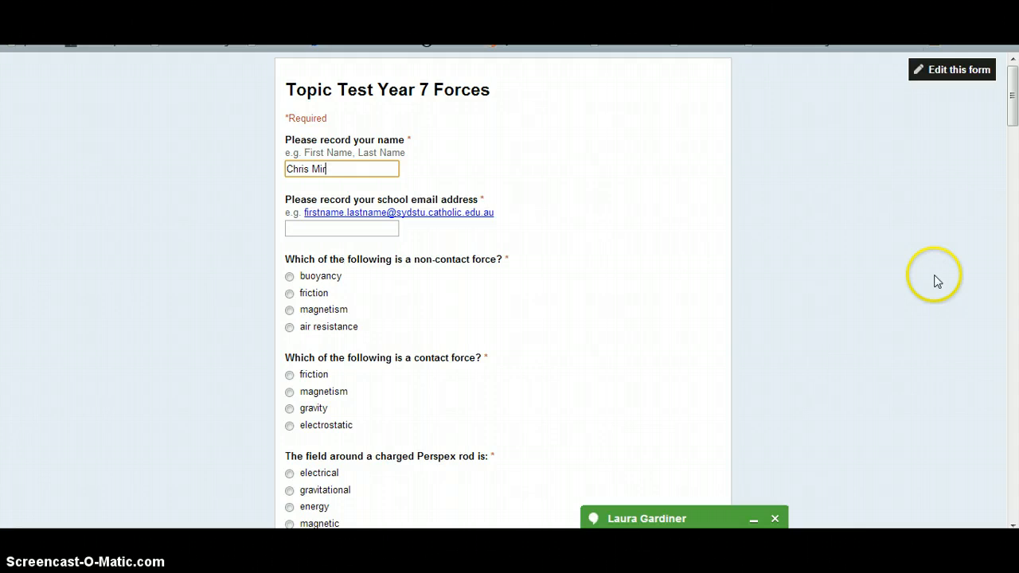
pyautogui.press('Tab')
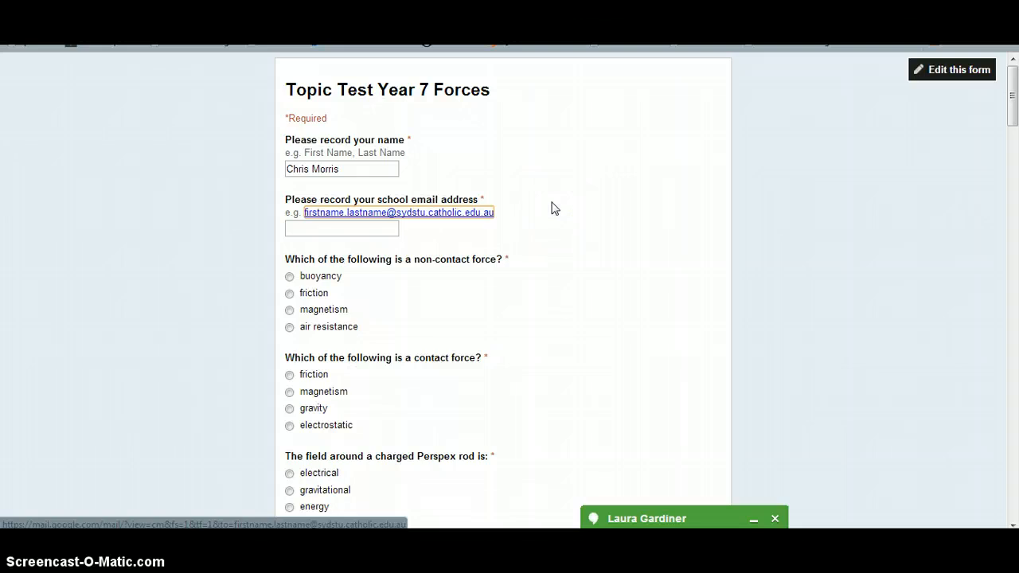
pyautogui.click(313, 226)
pyautogui.write('chr')
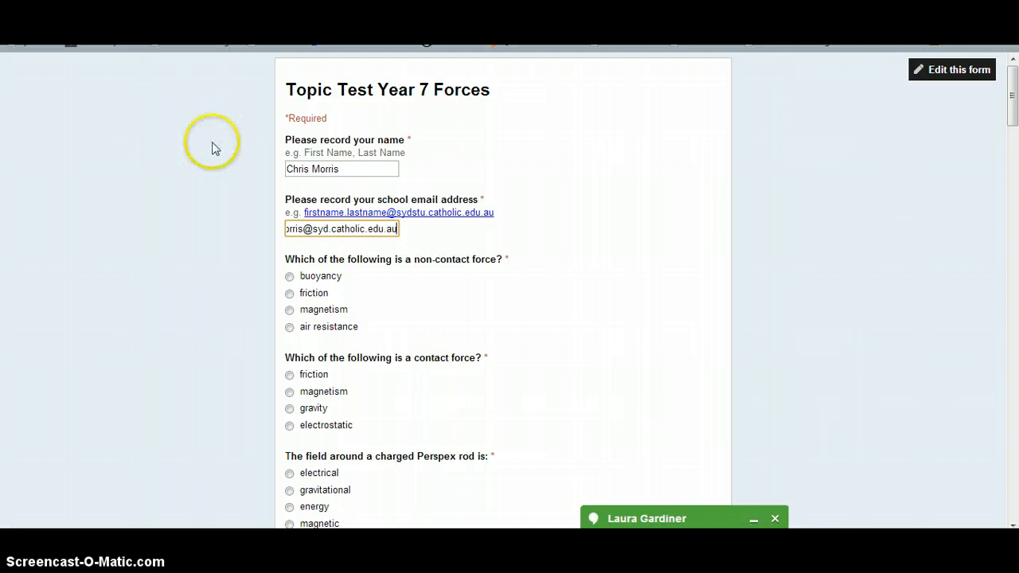
# - Answer the non-contact force question with "magnetism" and the contact force question with "friction"
pyautogui.click(400, 297)
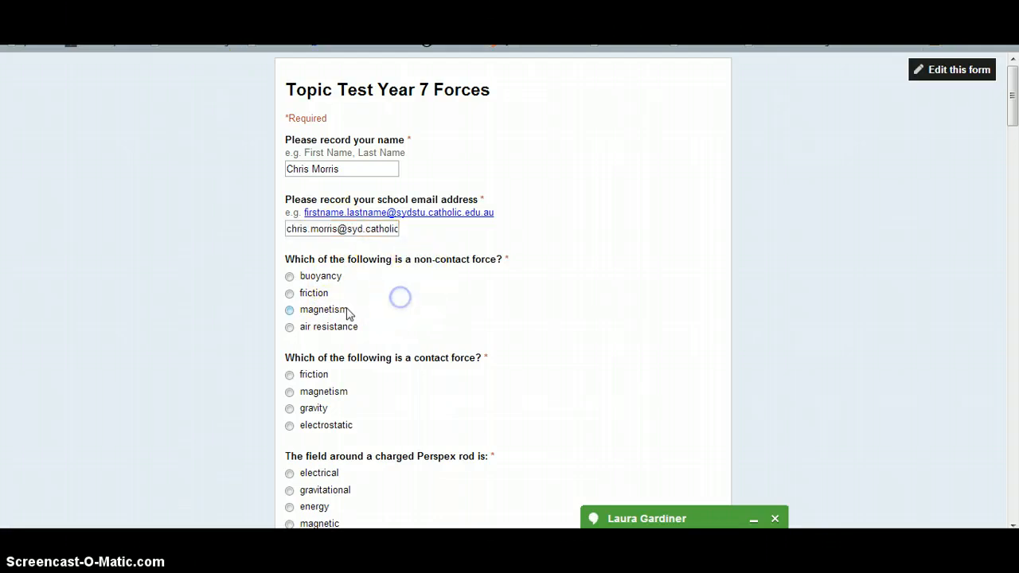
pyautogui.click(290, 315)
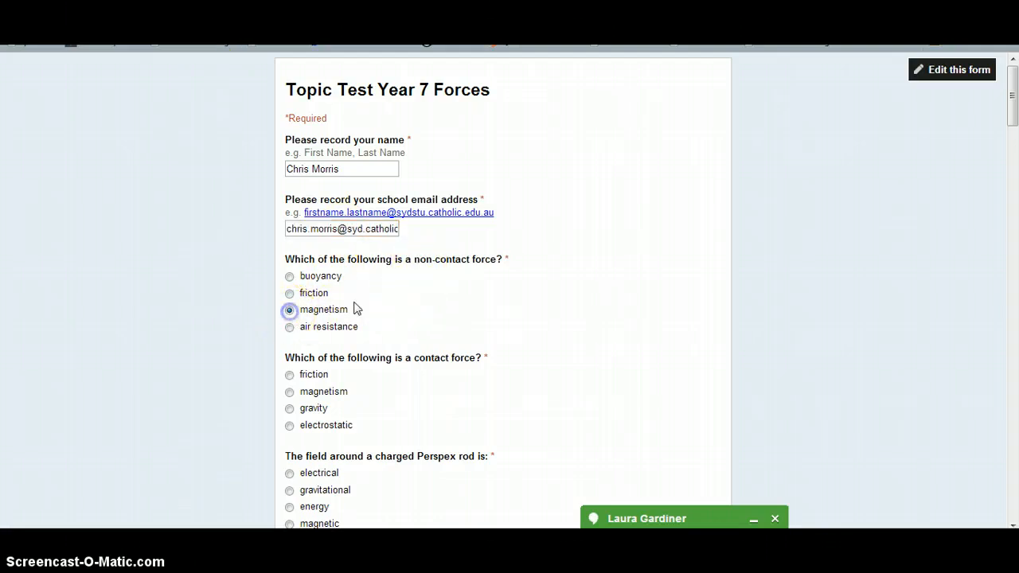
pyautogui.scroll(-1, 356, 309)
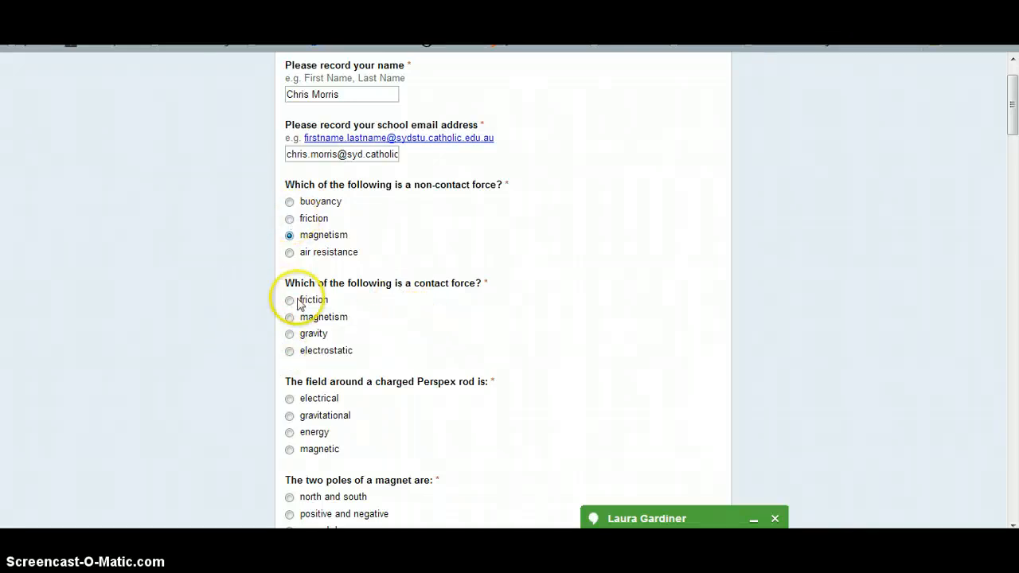
pyautogui.click(290, 301)
# - Answer the charged Perspex rod question with "electrical" and the magnet poles question with "north and south"
pyautogui.scroll(-2, 358, 314)
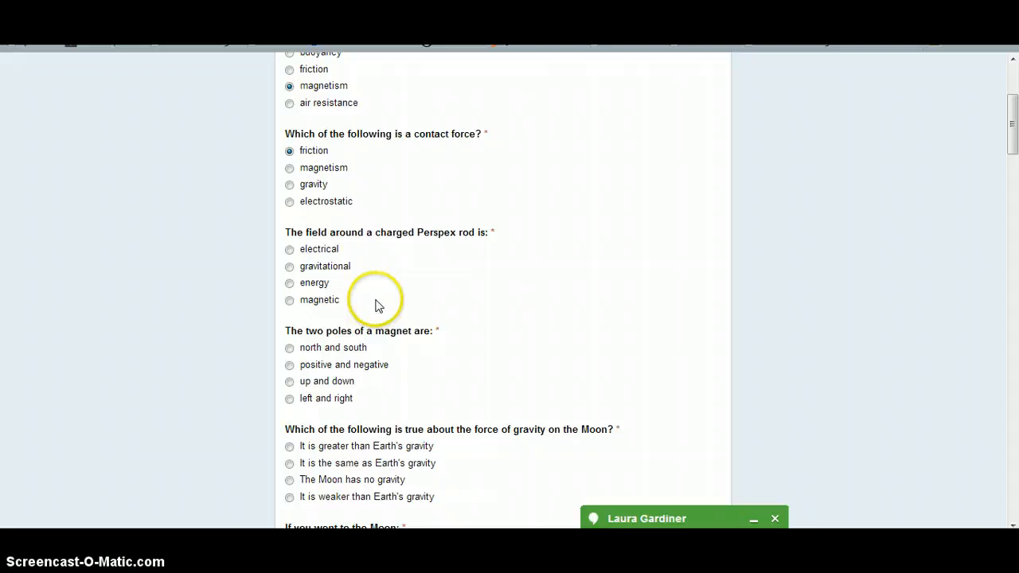
pyautogui.click(289, 249)
pyautogui.scroll(-1, 364, 319)
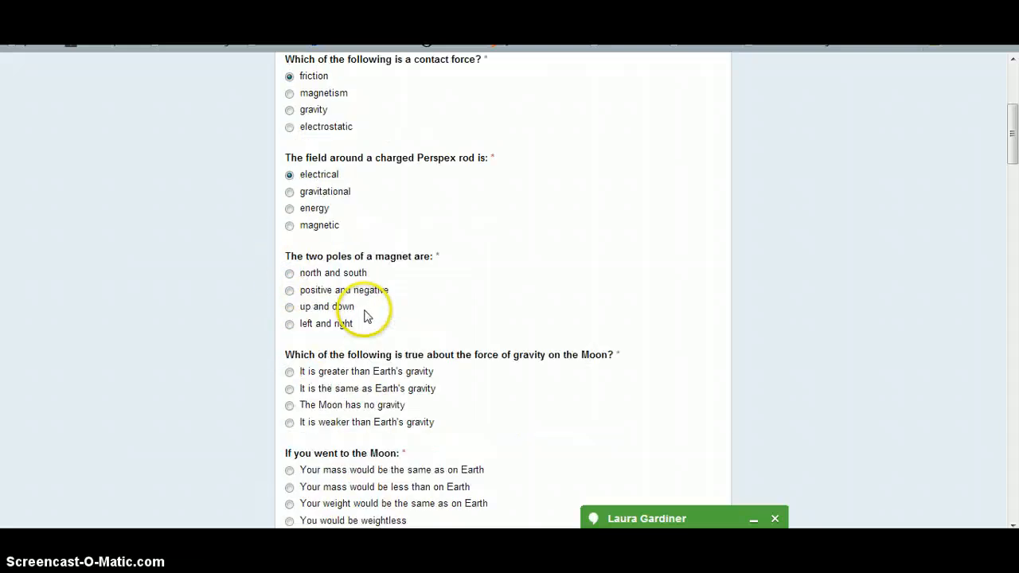
pyautogui.click(288, 273)
# - Answer the Moon and kilogram questions with "It is weaker than Earth's gravity", "Your mass would be the same as on Earth" and "mass"
pyautogui.scroll(-2, 388, 282)
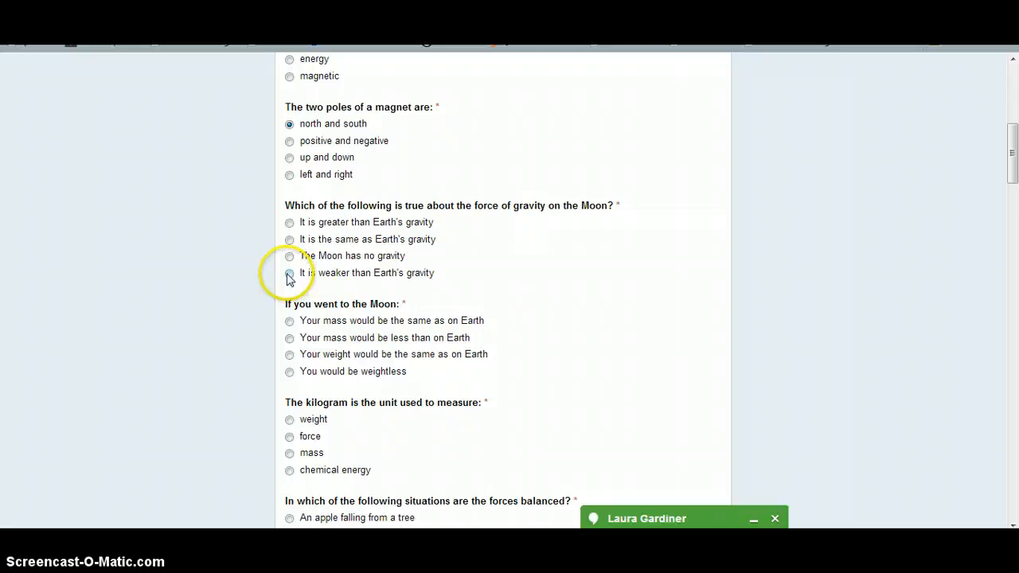
pyautogui.click(289, 274)
pyautogui.scroll(-1, 395, 281)
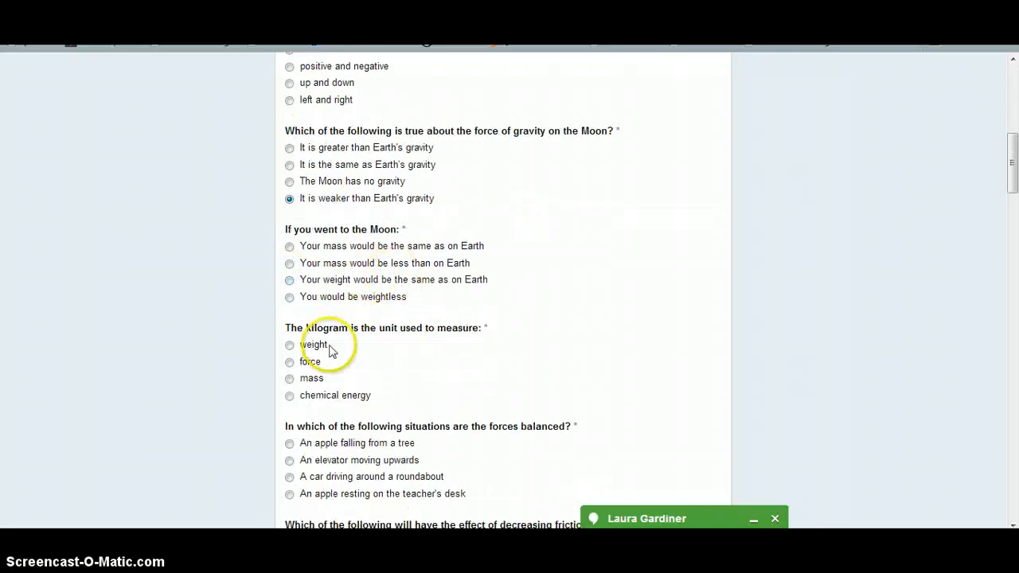
pyautogui.click(289, 345)
pyautogui.click(289, 245)
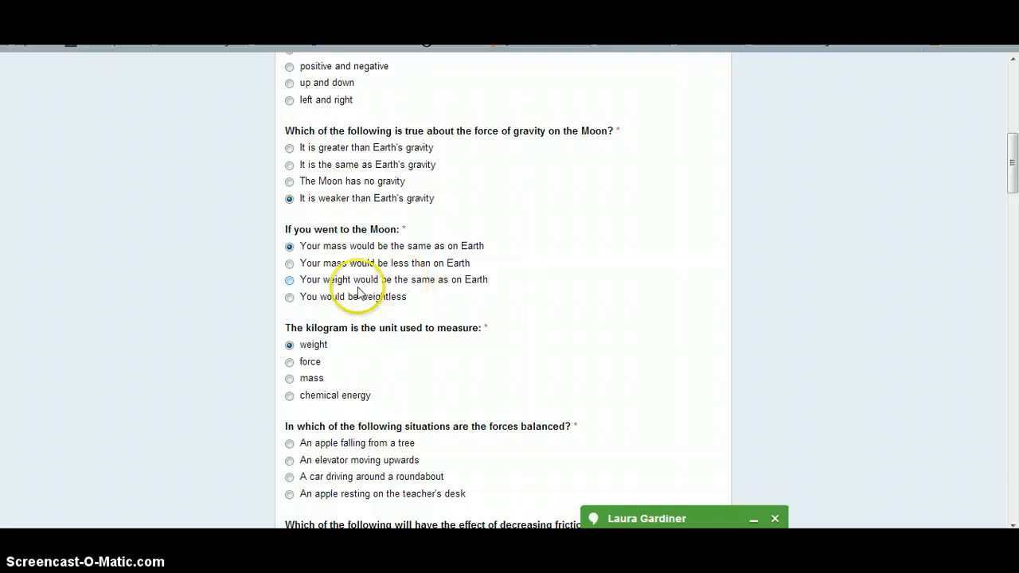
pyautogui.click(291, 378)
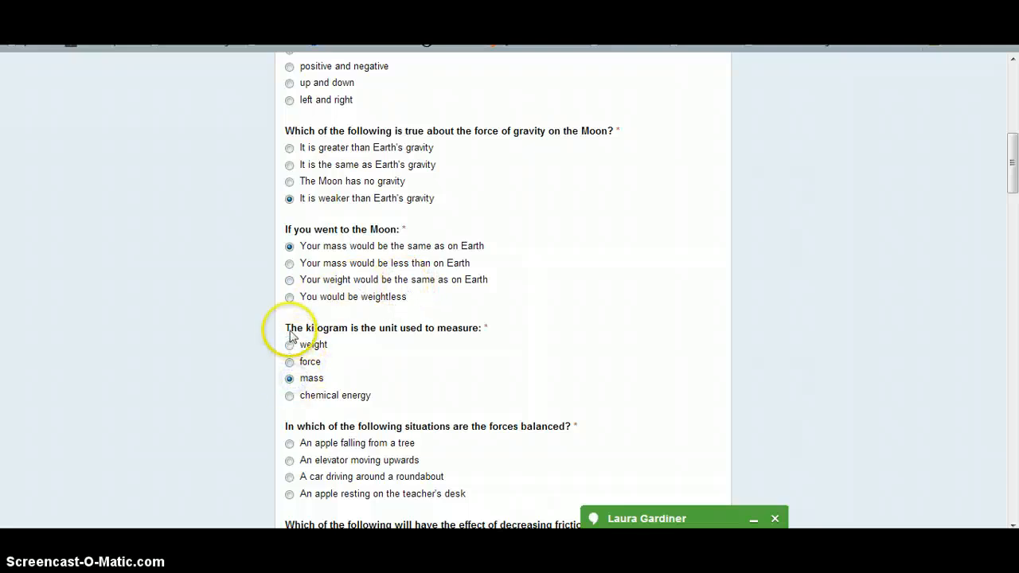
# - Answer the balanced forces question with "An apple resting on the teacher's desk" and the decreasing friction question with "All of the above"
pyautogui.scroll(-2, 414, 347)
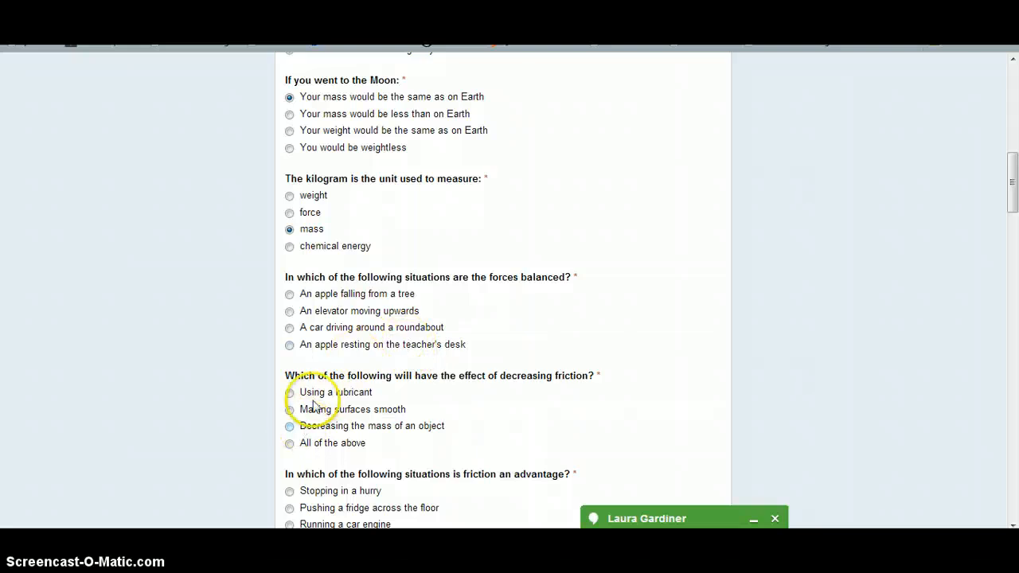
pyautogui.click(290, 345)
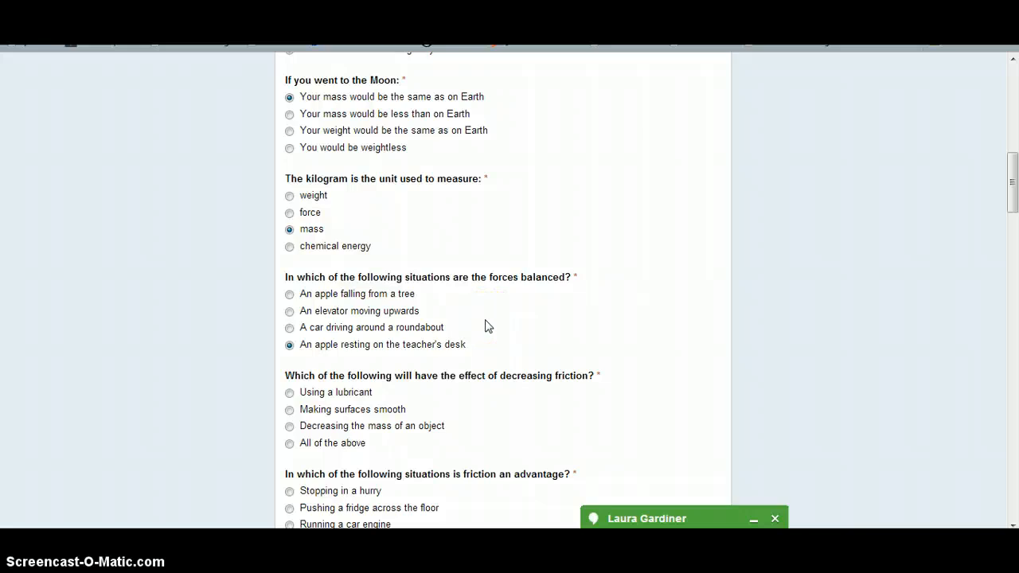
pyautogui.scroll(-2, 487, 327)
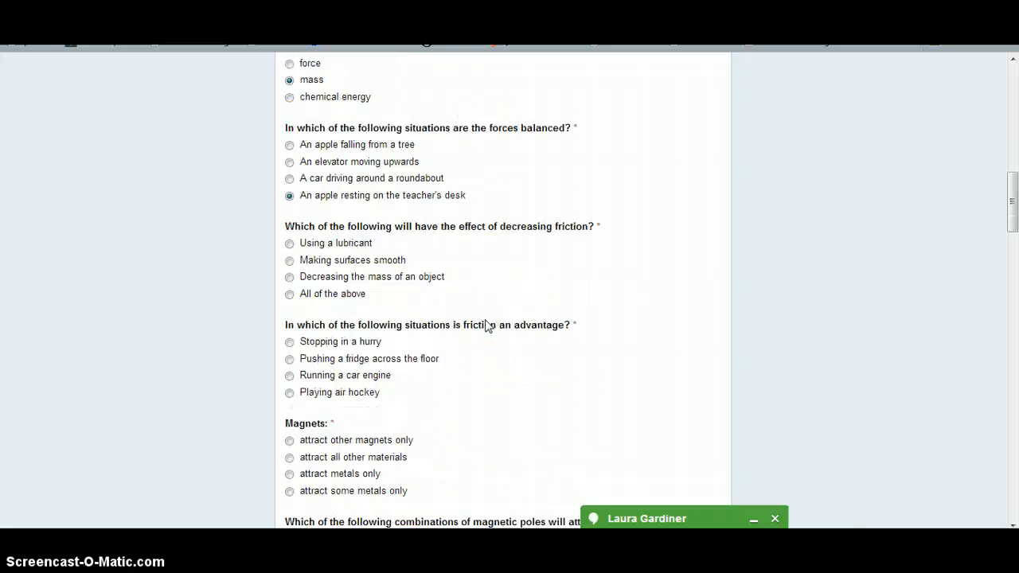
pyautogui.click(289, 294)
# - Answer the friction advantage question with "Stopping in a hurry" and the Magnets question with "attract some metals only"
pyautogui.scroll(-2, 422, 301)
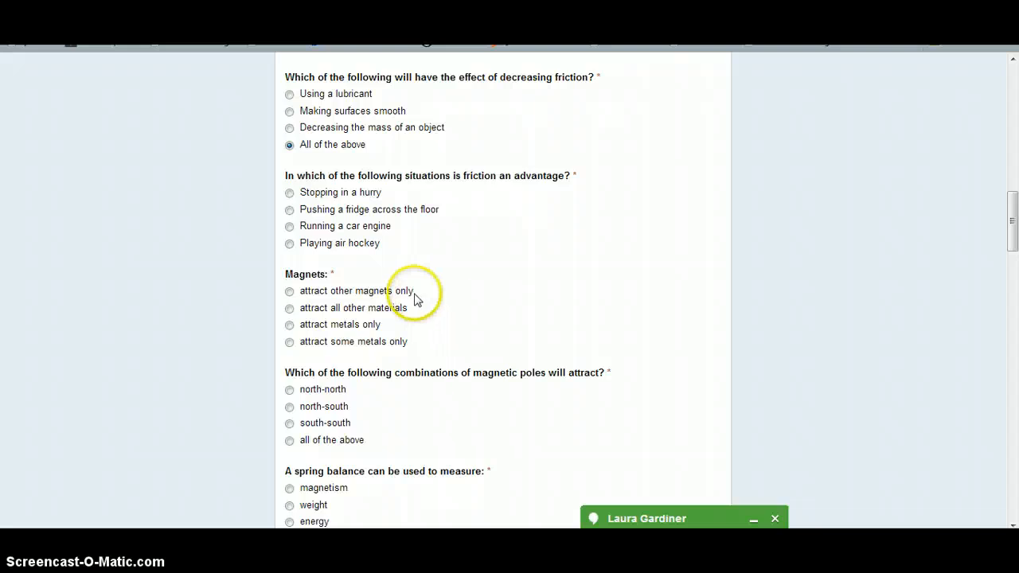
pyautogui.click(291, 197)
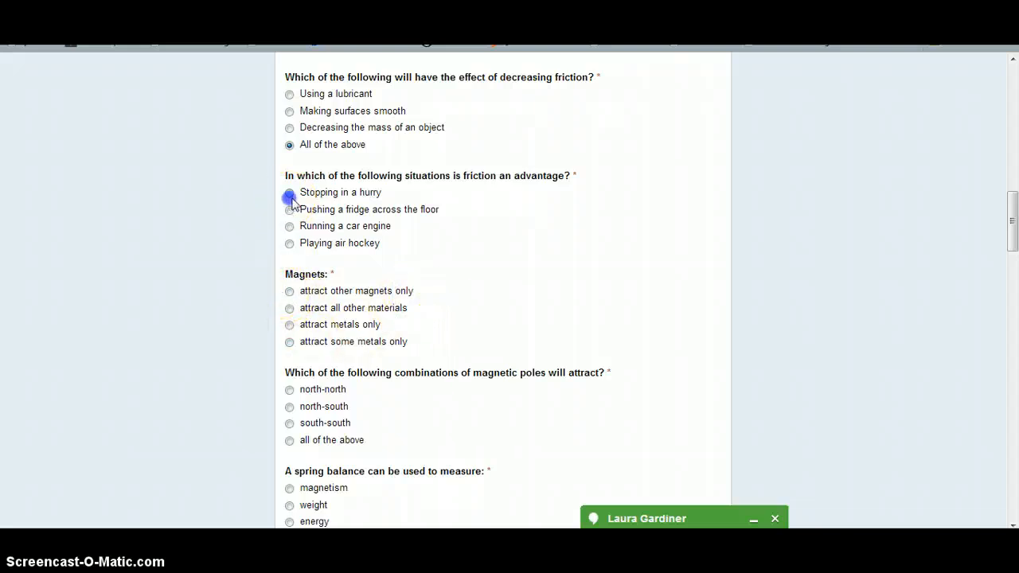
pyautogui.click(289, 344)
# - Choose "north-south" as the attracting pole combination and "weight" as what a spring balance can measure
pyautogui.scroll(-1, 422, 354)
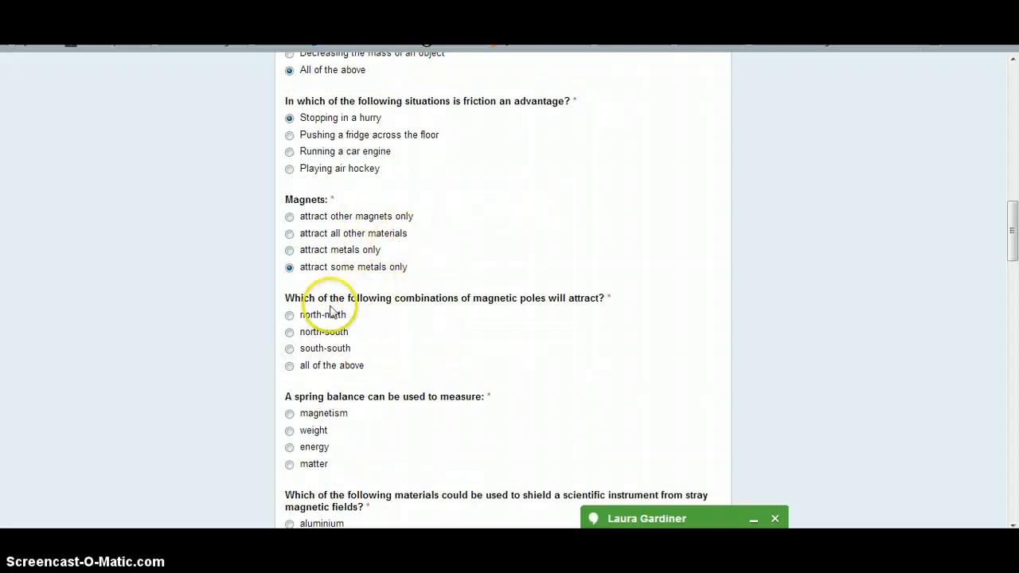
pyautogui.click(289, 332)
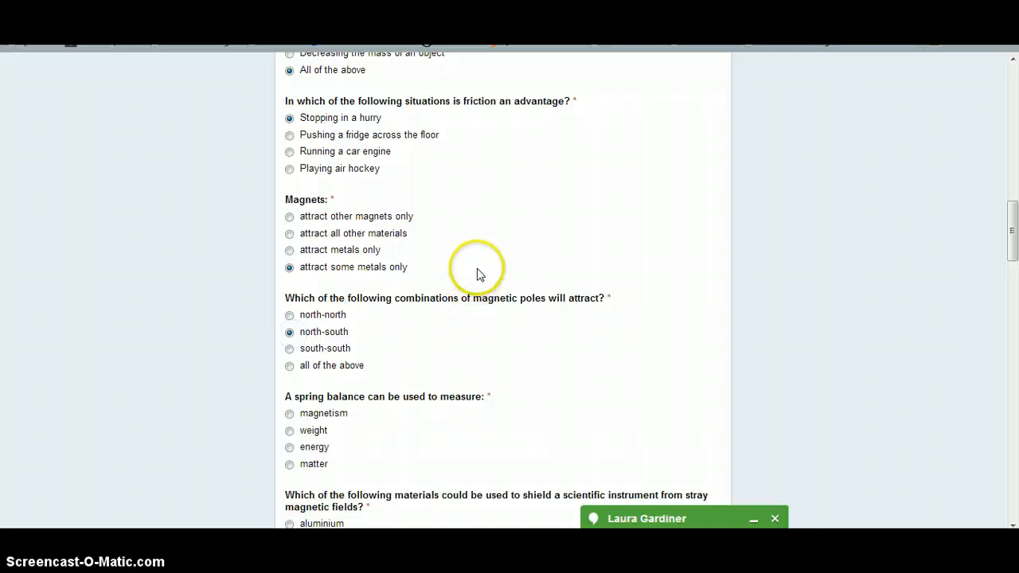
pyautogui.scroll(-2, 476, 279)
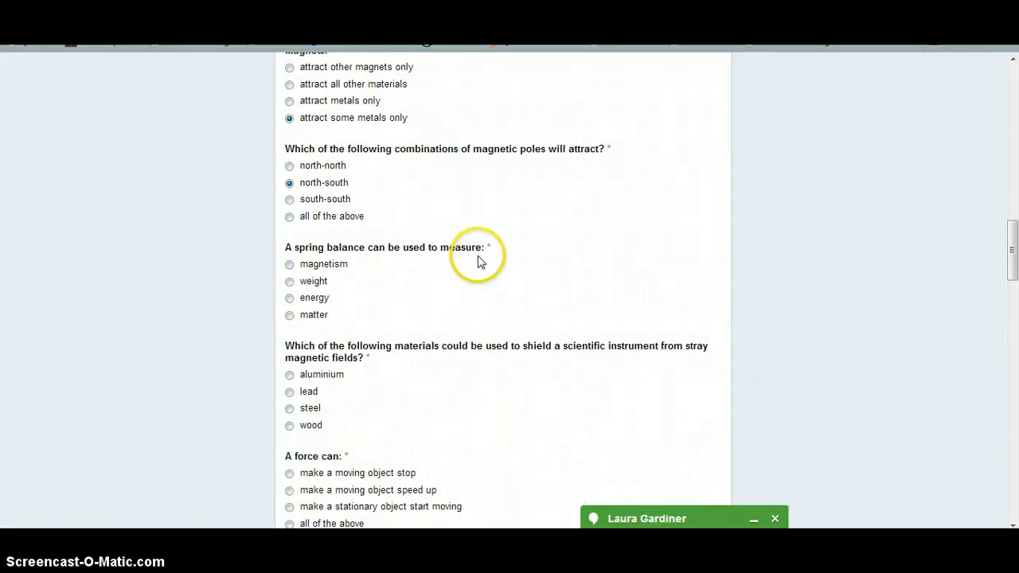
pyautogui.click(289, 281)
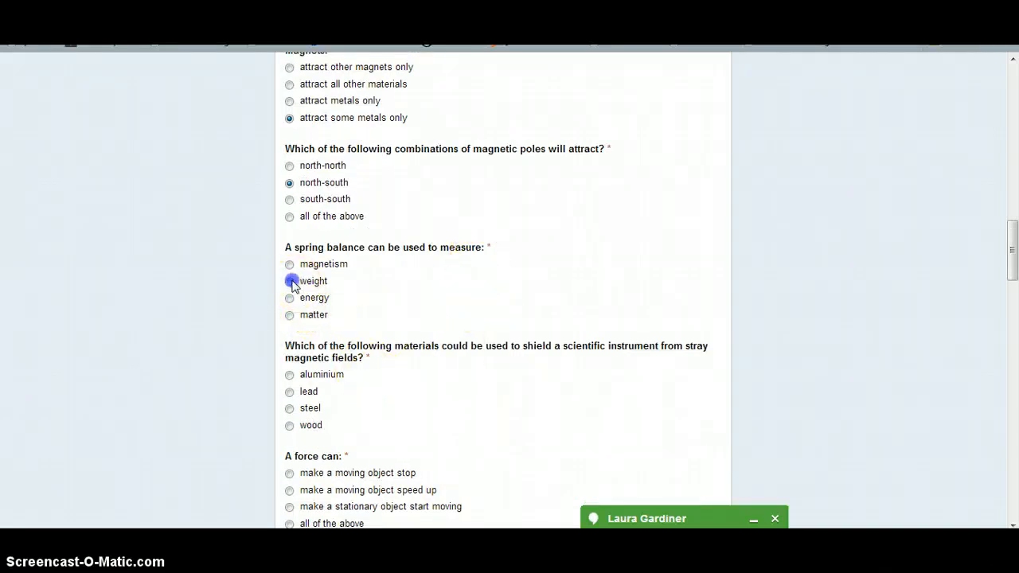
# - Choose "steel" as the magnetic shielding material and "all of the above" for what a force can do
pyautogui.scroll(-1, 410, 323)
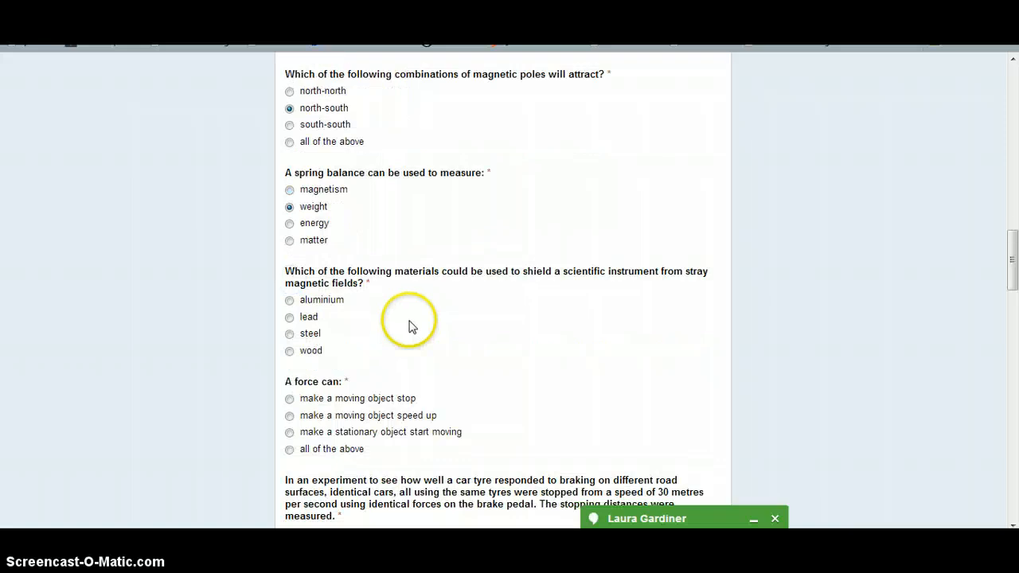
pyautogui.click(289, 333)
pyautogui.scroll(-1, 385, 301)
pyautogui.scroll(-1, 386, 300)
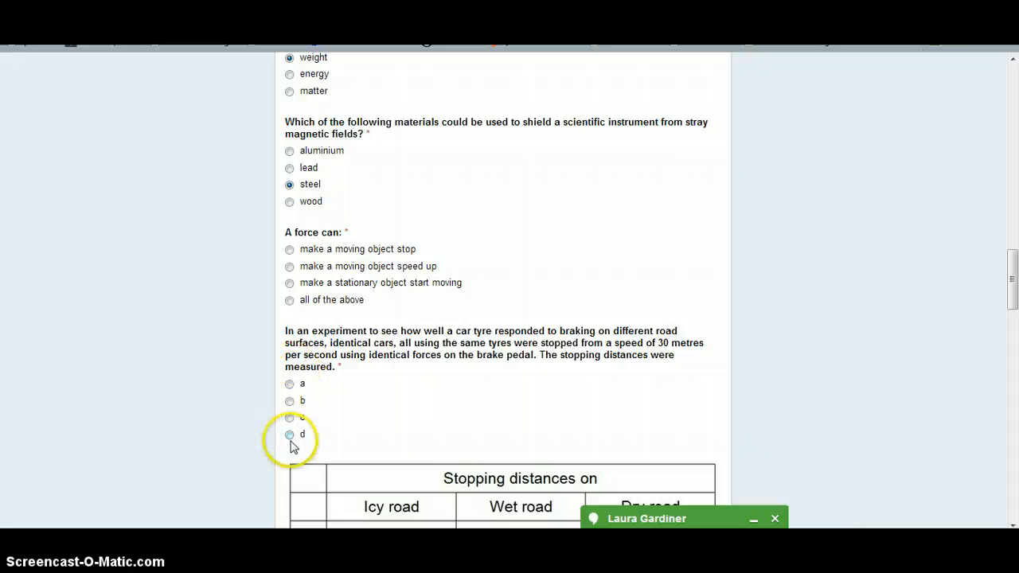
pyautogui.click(290, 301)
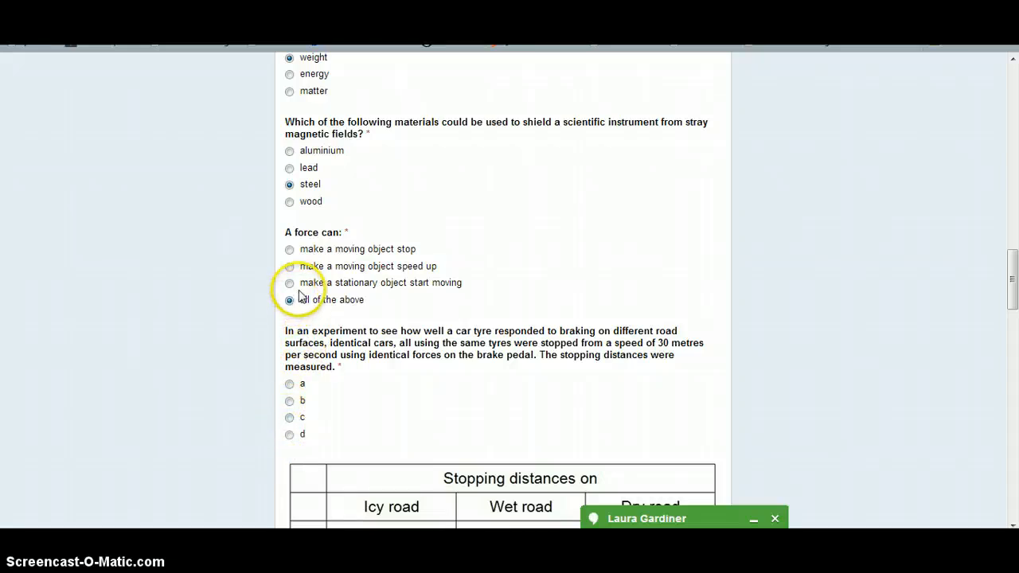
# - Answer the tyre braking question with "d" and the polystyrene balls question with "If R is negative, S must also be negative"
pyautogui.click(289, 434)
pyautogui.scroll(-3, 447, 418)
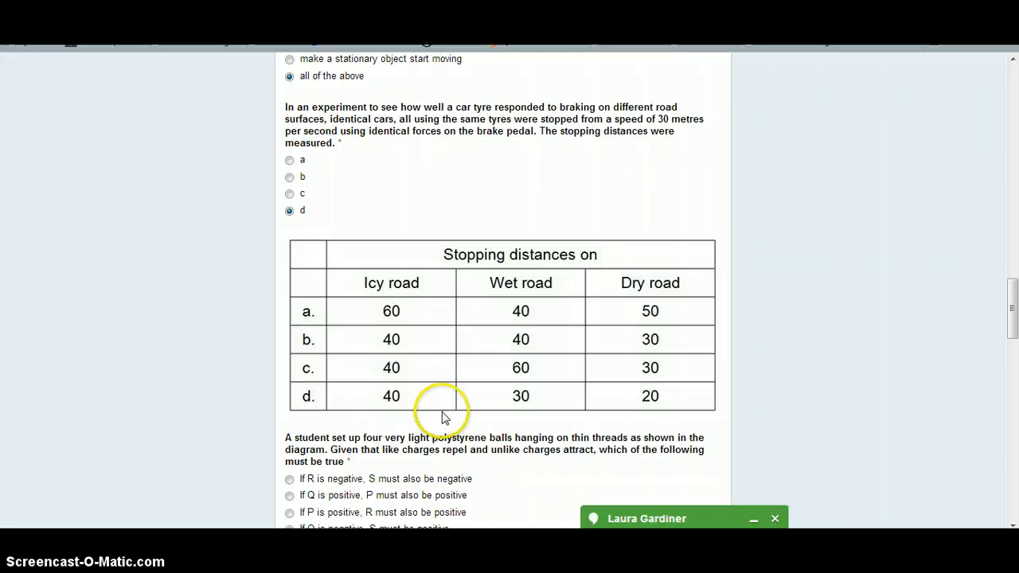
pyautogui.scroll(-2, 444, 417)
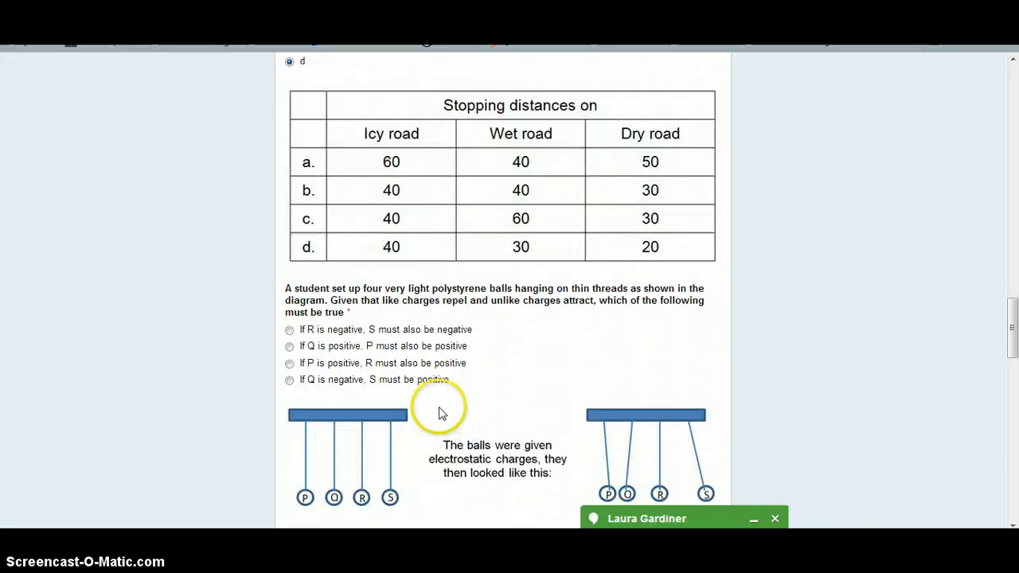
pyautogui.scroll(-1, 436, 411)
pyautogui.click(289, 255)
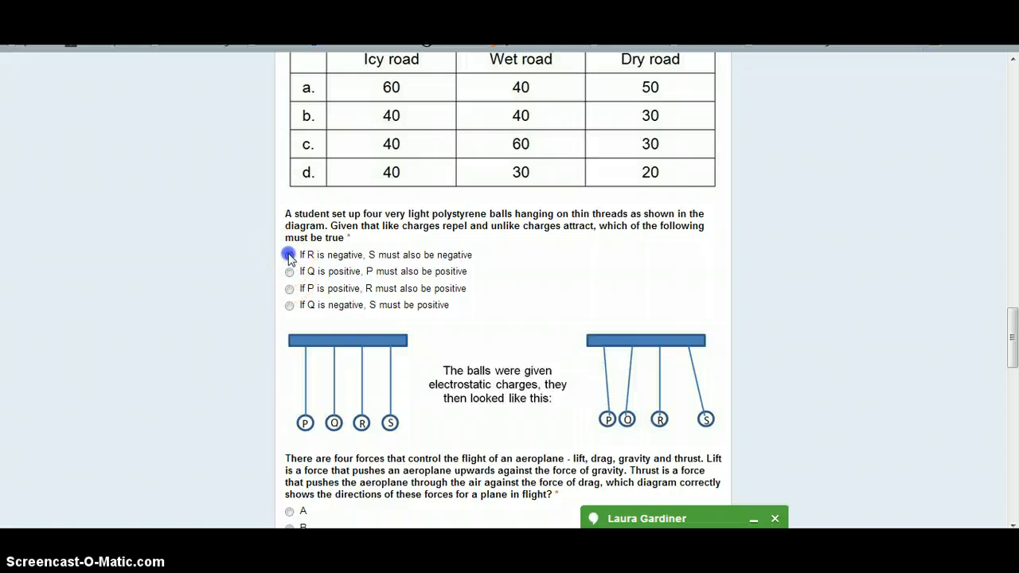
# - Choose "d." as the spring balance that gives the most accurate mass measurement
pyautogui.scroll(-1, 430, 301)
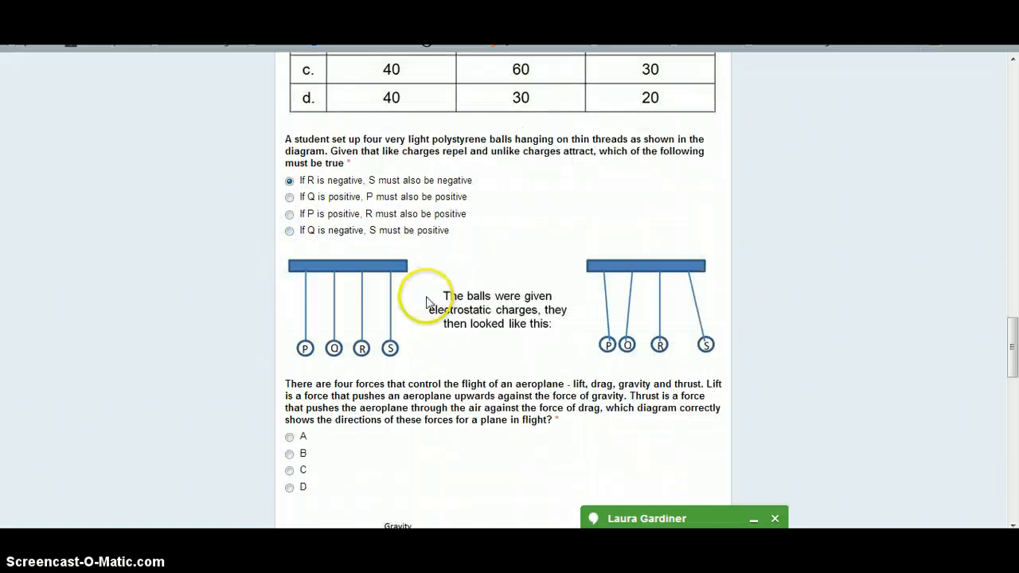
pyautogui.scroll(-5, 426, 301)
pyautogui.scroll(-2, 421, 312)
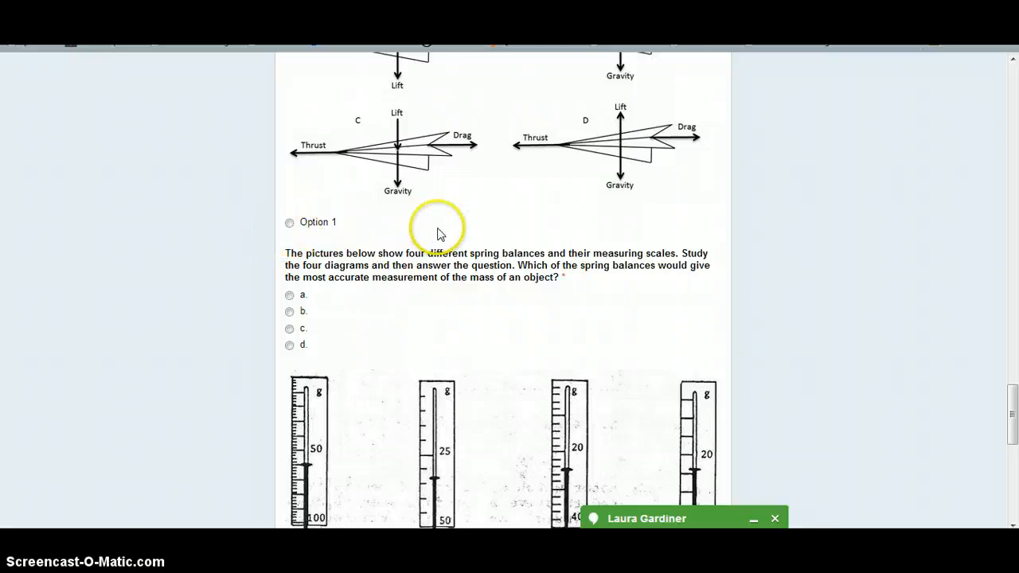
pyautogui.scroll(2, 557, 238)
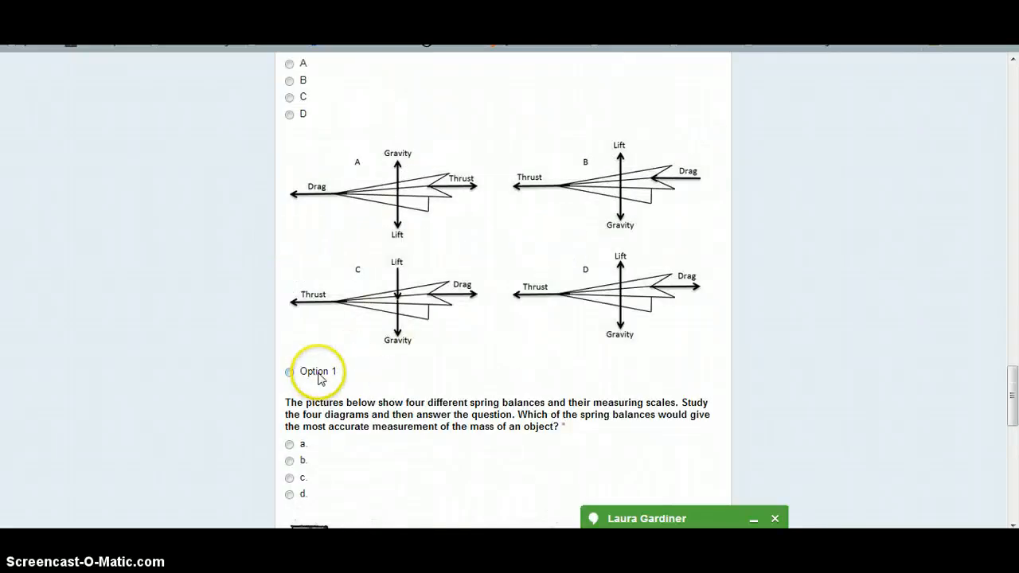
pyautogui.scroll(-1, 319, 379)
pyautogui.click(289, 419)
# - Study the readings table for balances X and Y and answer the two-spring-balance question with "c."
pyautogui.scroll(-5, 437, 387)
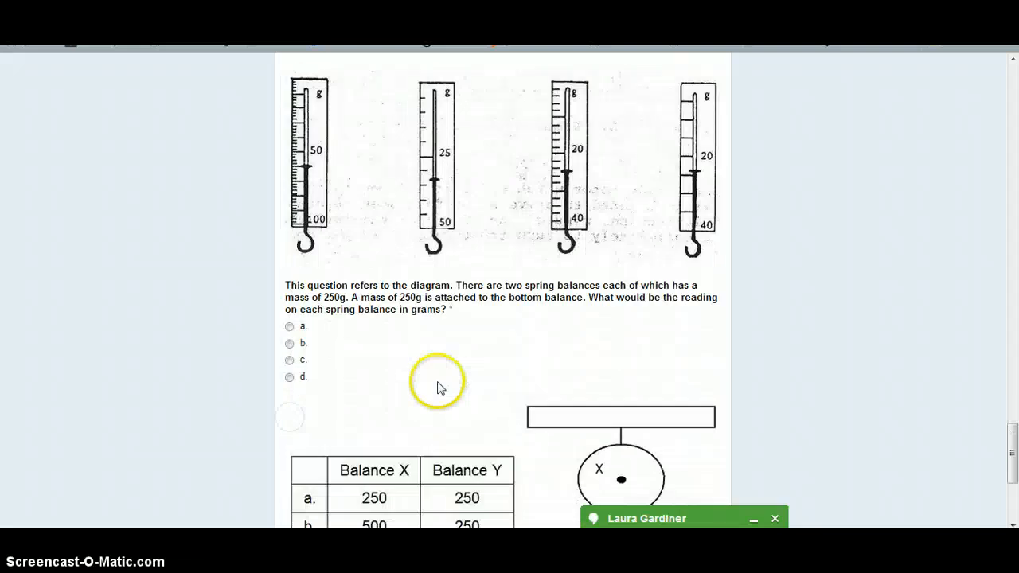
pyautogui.scroll(-4, 436, 388)
pyautogui.scroll(1, 437, 387)
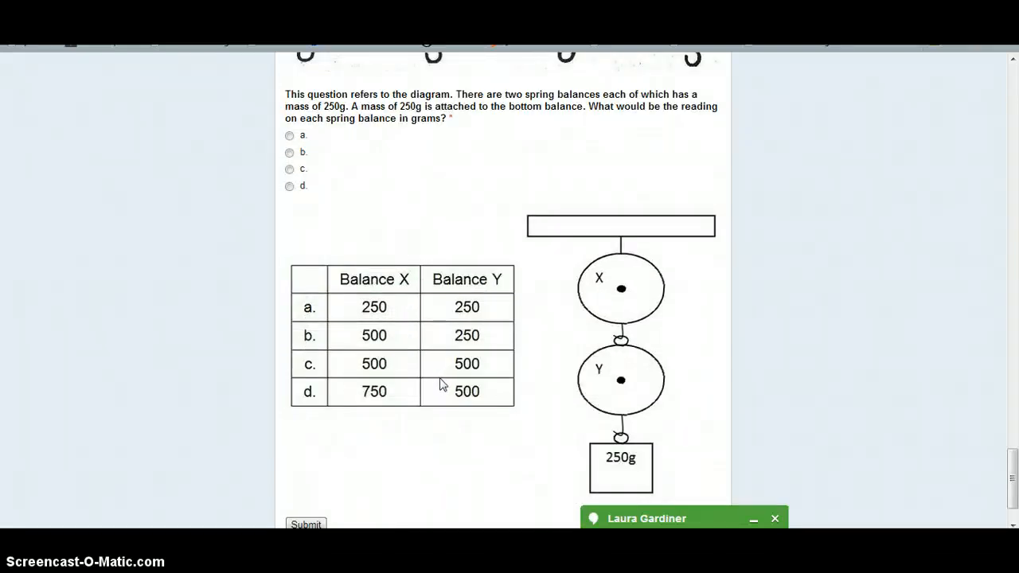
pyautogui.scroll(2, 442, 384)
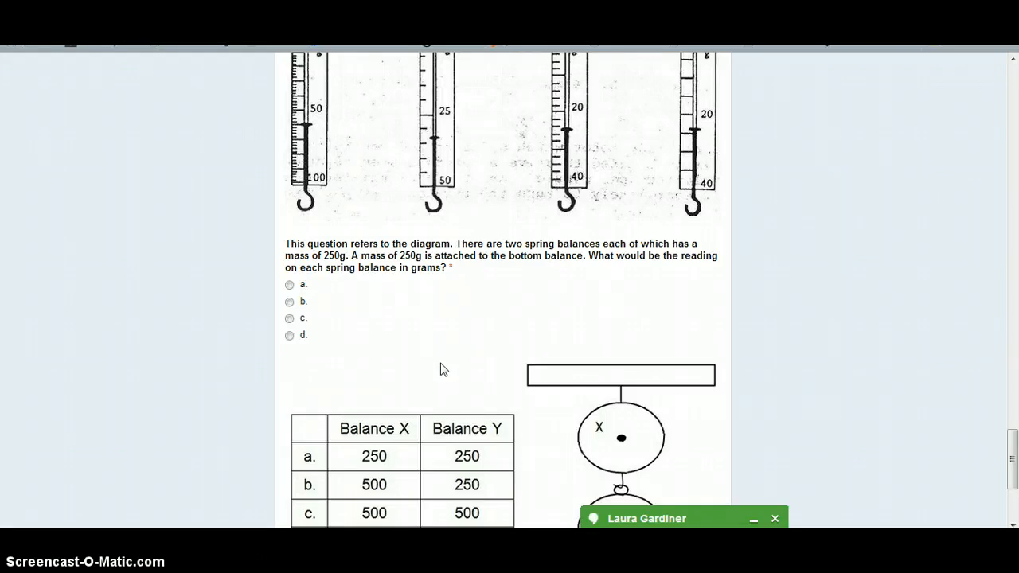
pyautogui.click(289, 317)
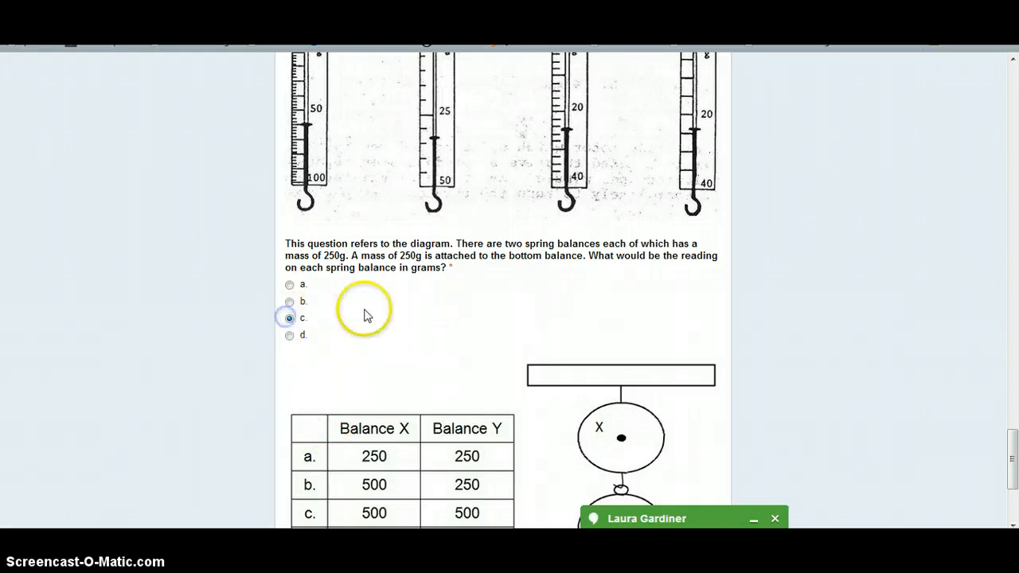
# - Change the answer to the two-spring-balance reading question to "b."
pyautogui.scroll(-3, 366, 314)
pyautogui.scroll(2, 368, 313)
pyautogui.click(288, 229)
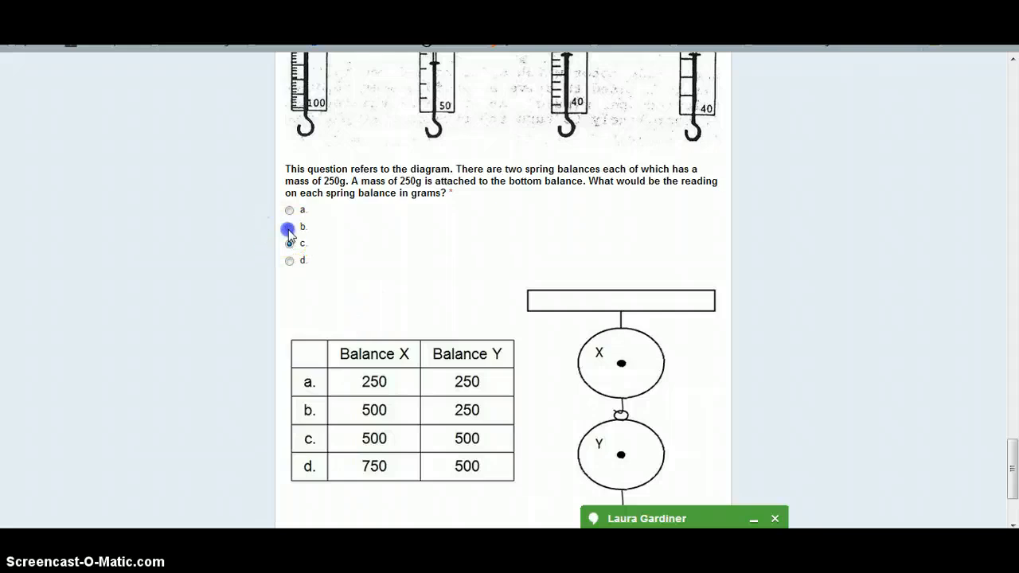
# - Change the most accurate spring balance answer to "c." and try to submit the form
pyautogui.scroll(4, 482, 257)
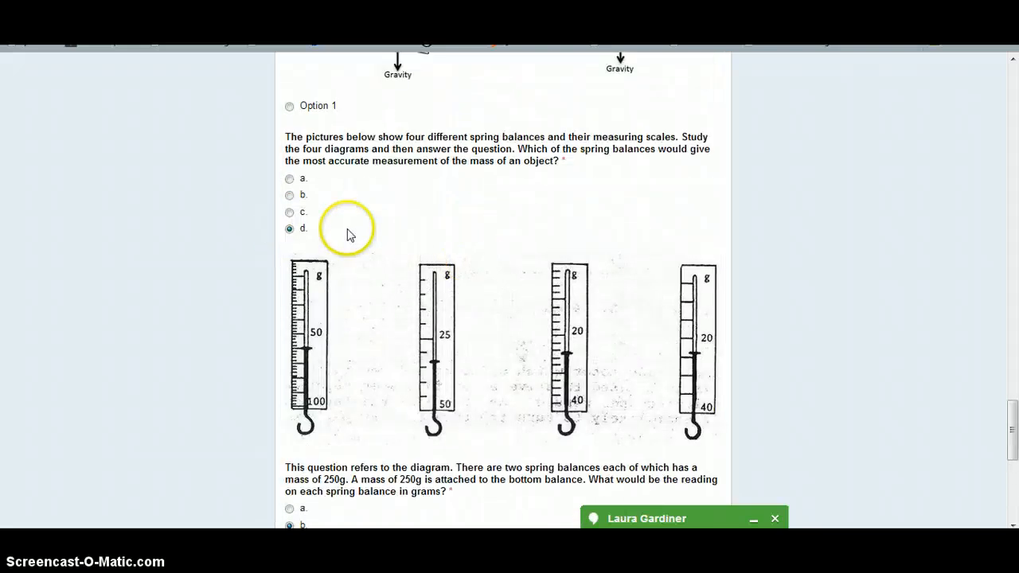
pyautogui.click(289, 213)
pyautogui.scroll(-6, 477, 302)
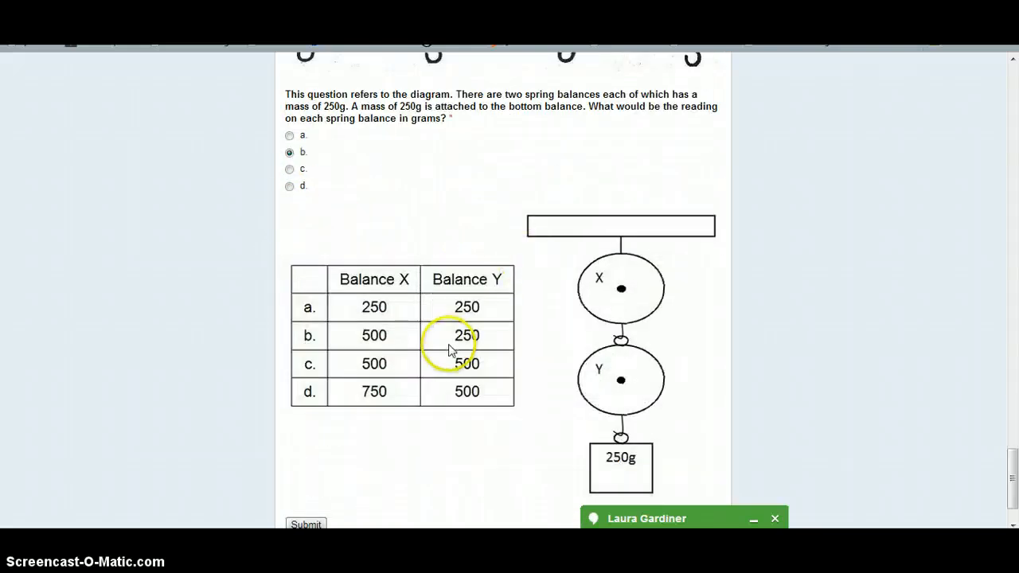
pyautogui.click(307, 451)
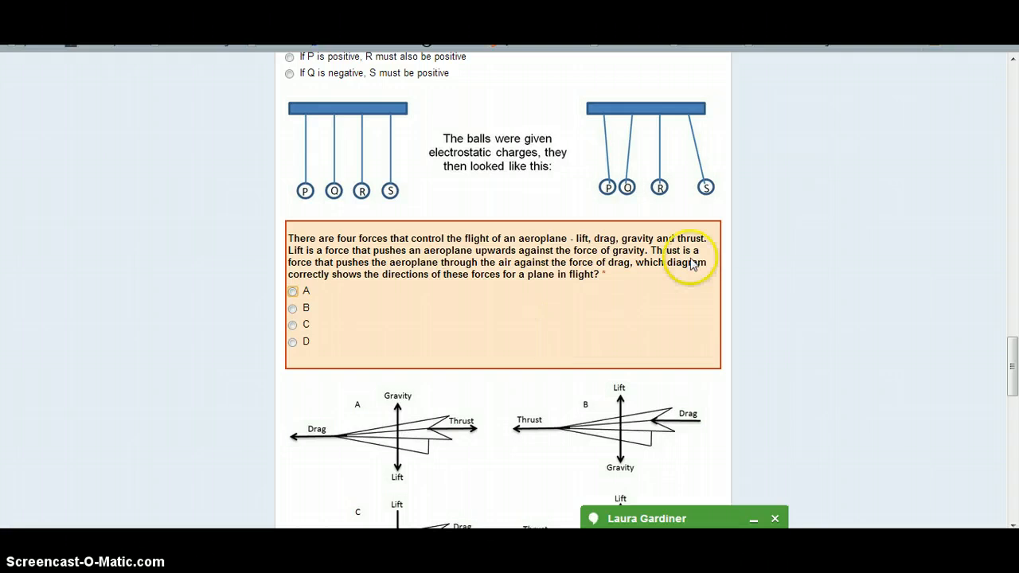
# - Answer the aeroplane forces question with "D" and submit the form
pyautogui.click(292, 342)
pyautogui.scroll(-15, 439, 337)
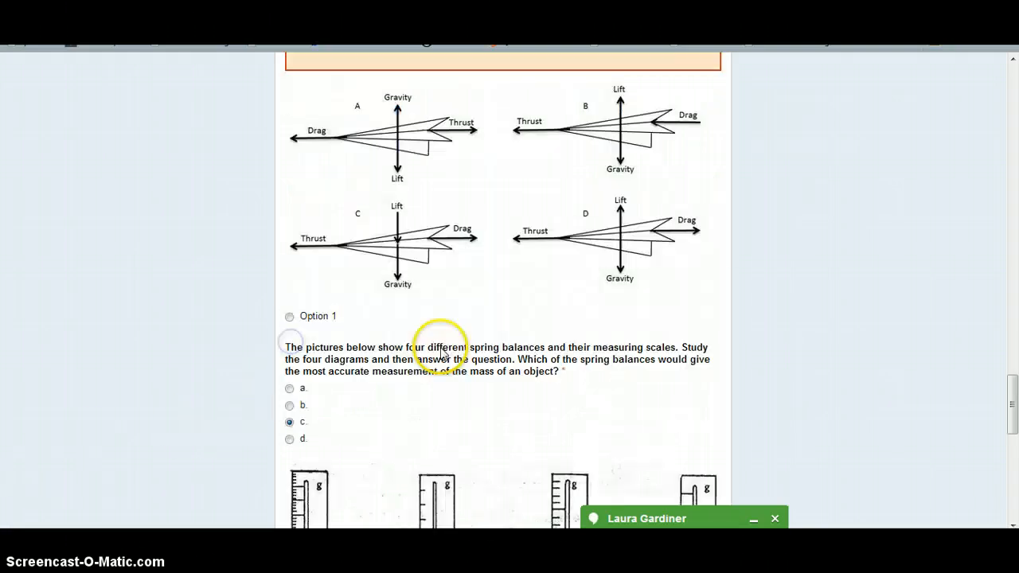
pyautogui.click(313, 454)
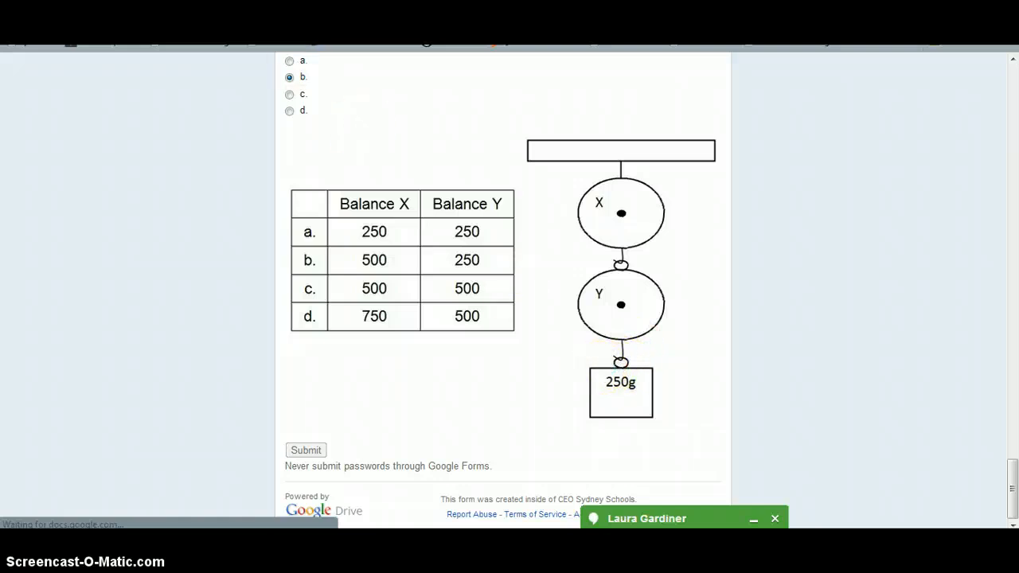
# - Switch to the Topic Test Year 7 Forces response spreadsheet and try to reduce the height of header row 1
pyautogui.hotkey('ctrl', 'Tab')
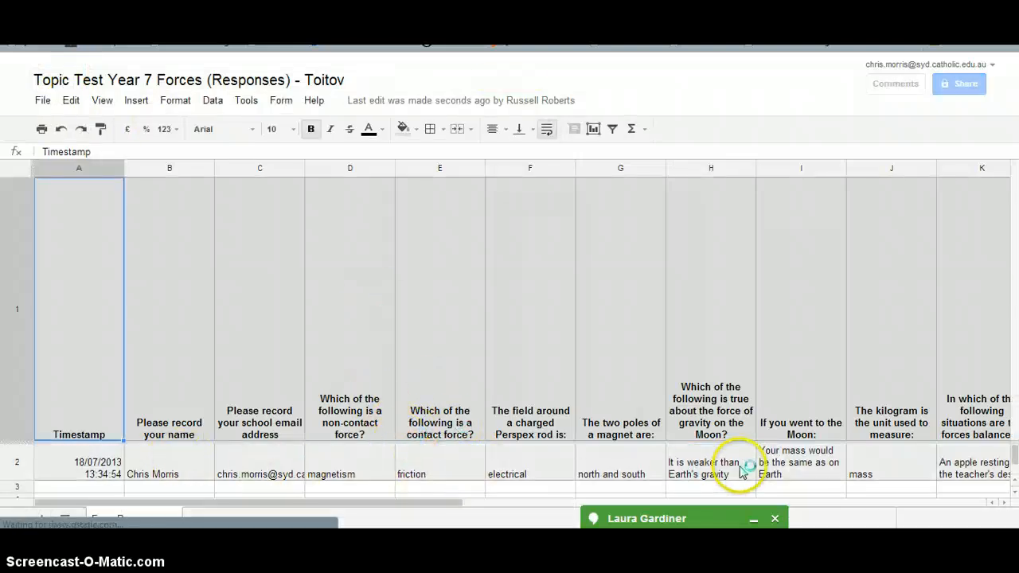
pyautogui.click(1001, 465)
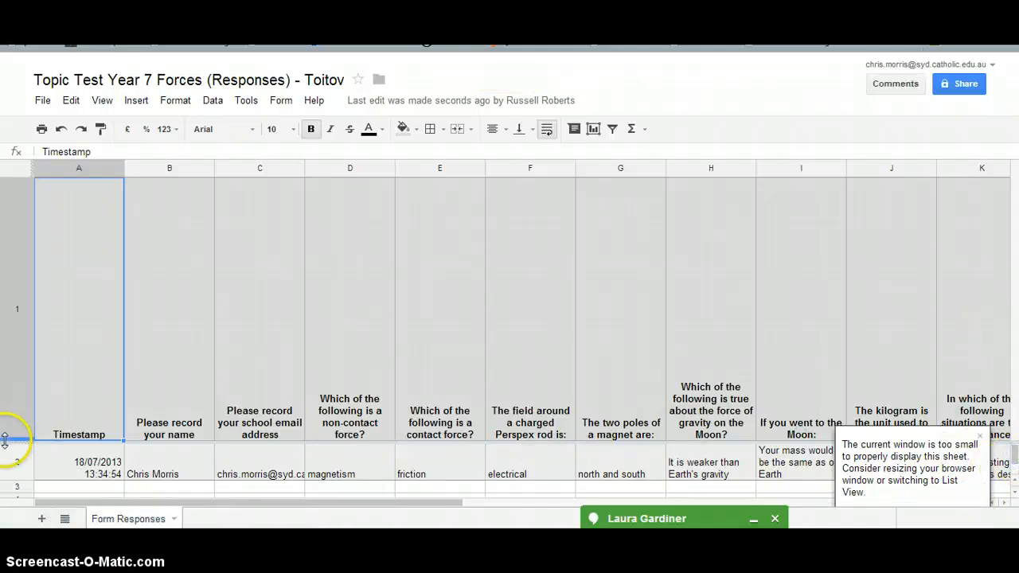
pyautogui.moveTo(6, 442); pyautogui.dragTo(32, 227)
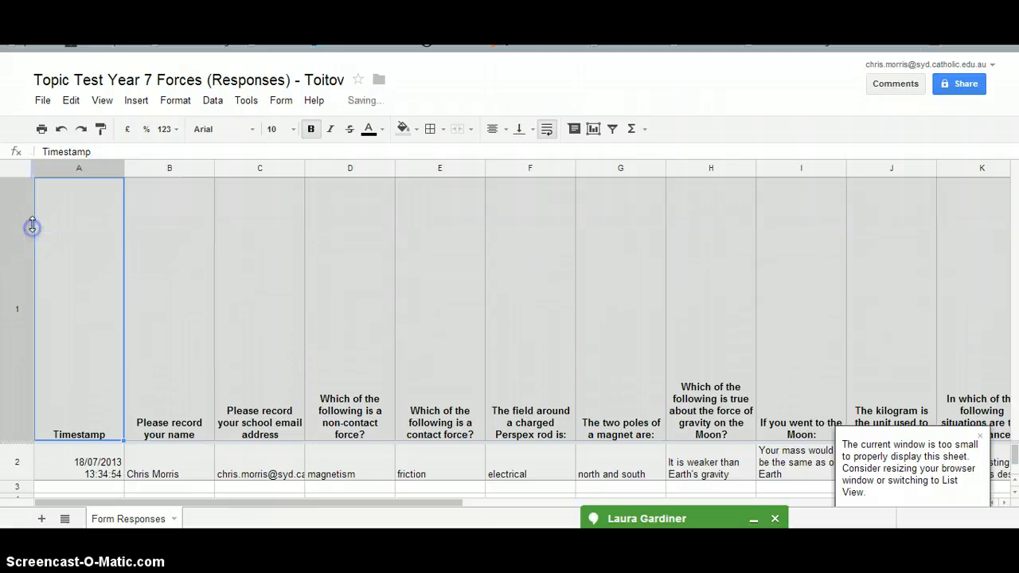
pyautogui.click(253, 448)
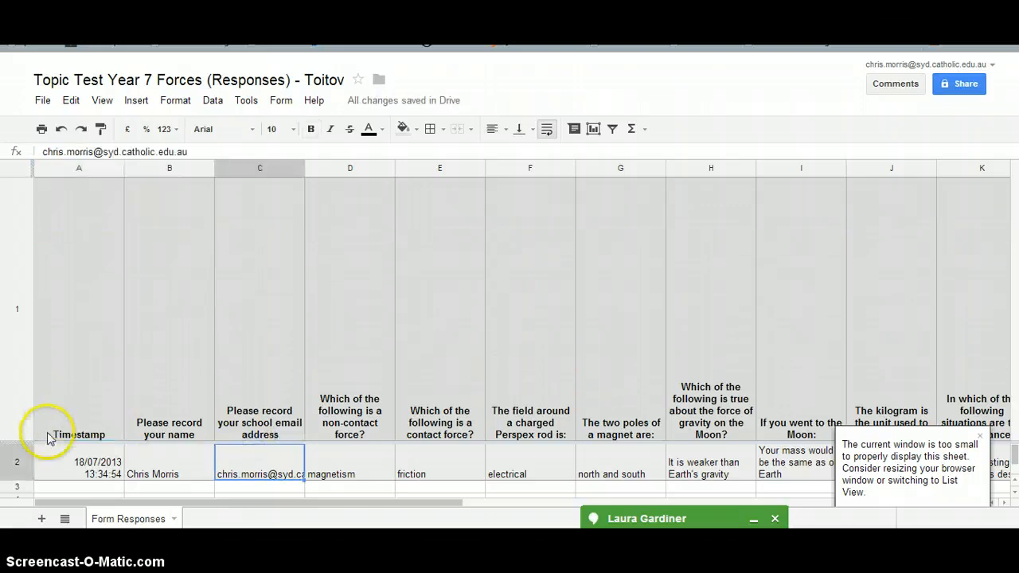
pyautogui.click(16, 289)
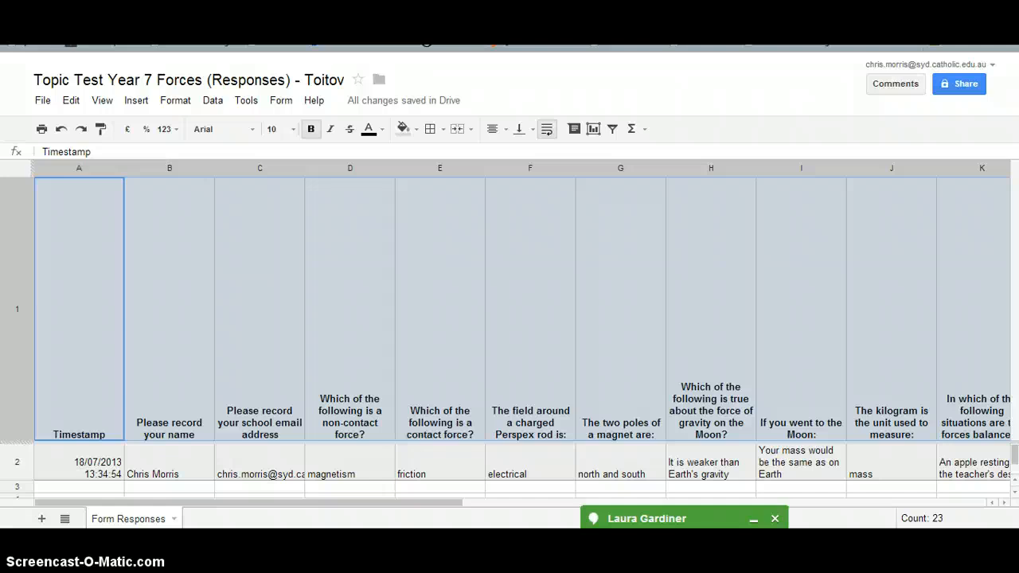
# - Zoom out the response spreadsheet to fit both submission rows below the header in view
pyautogui.hotkey('ctrl', 'Tab')
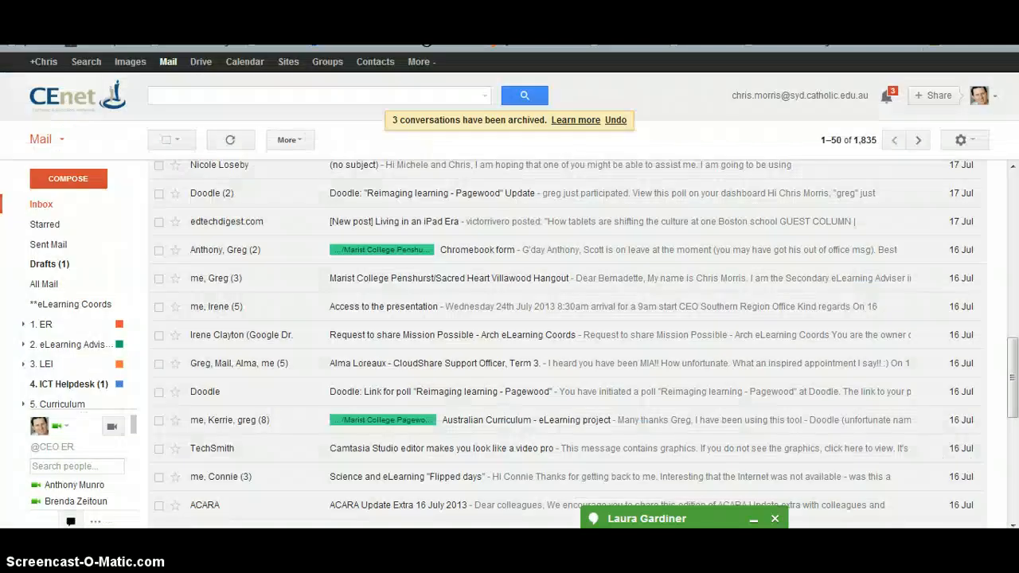
pyautogui.hotkey('ctrl', 'shift', 'Tab')
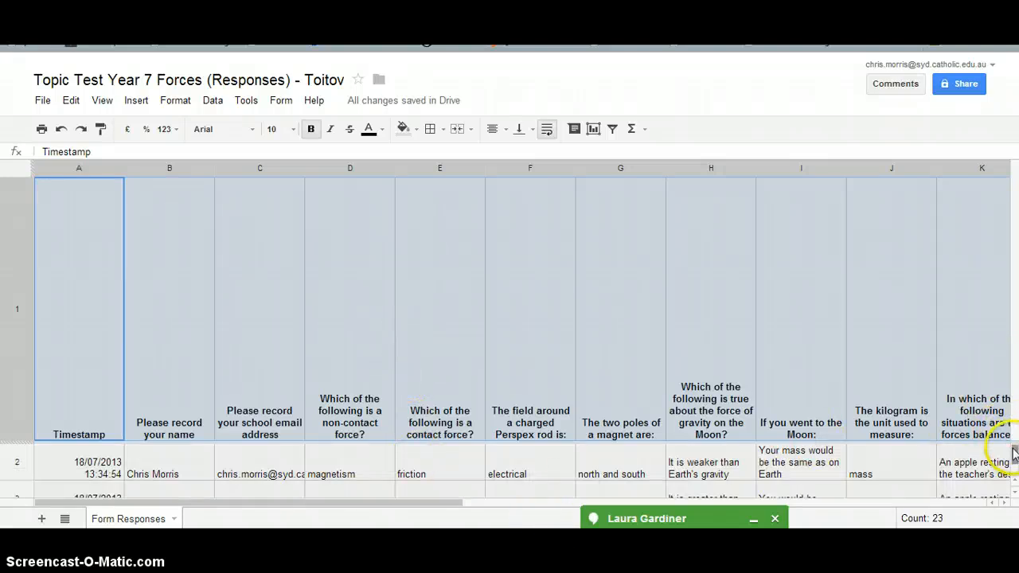
pyautogui.hotkey('ctrl', '-')
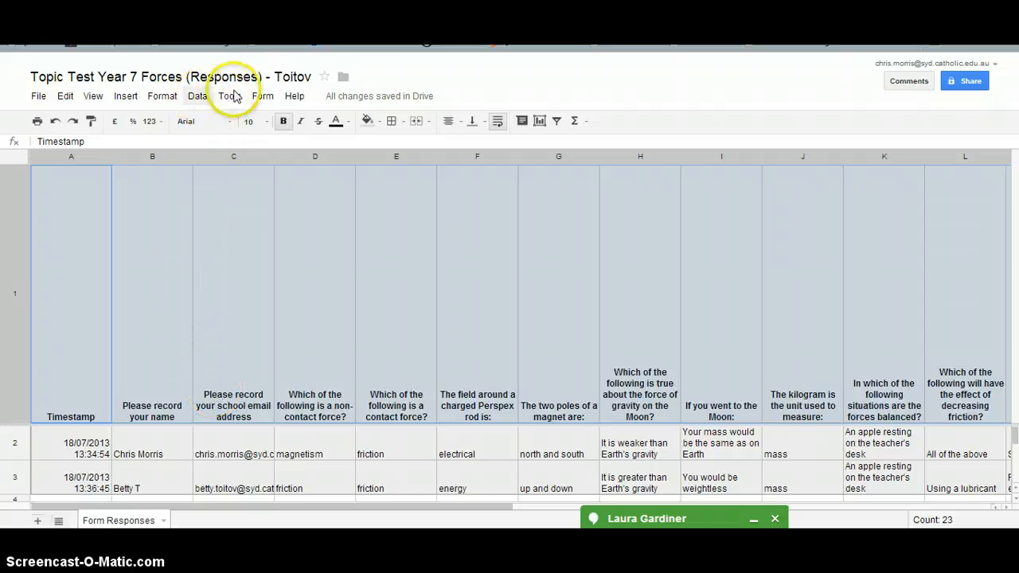
# - Find the Flubaroo script in the Script Gallery, install it and dismiss its new version notice
pyautogui.click(233, 97)
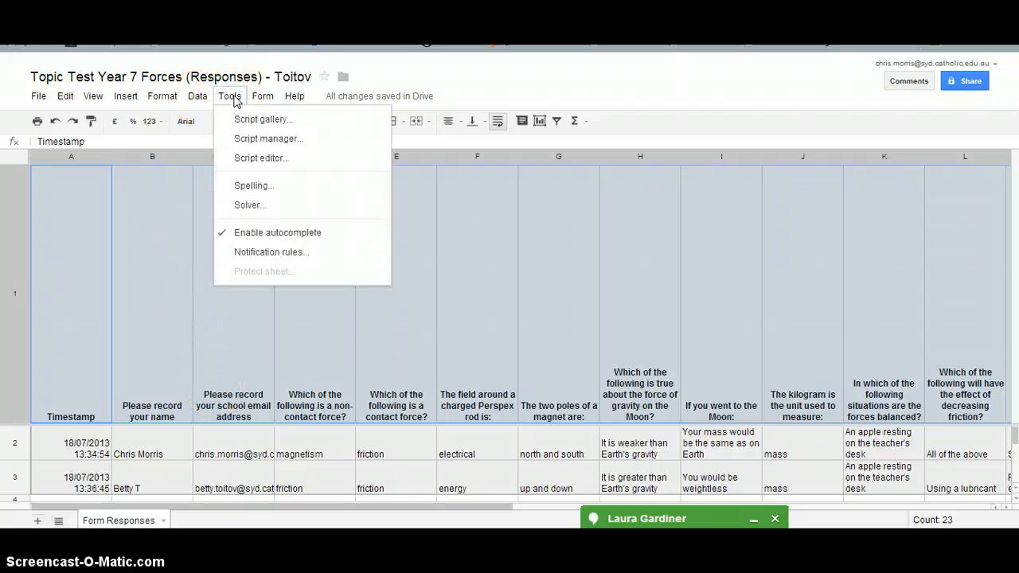
pyautogui.click(257, 120)
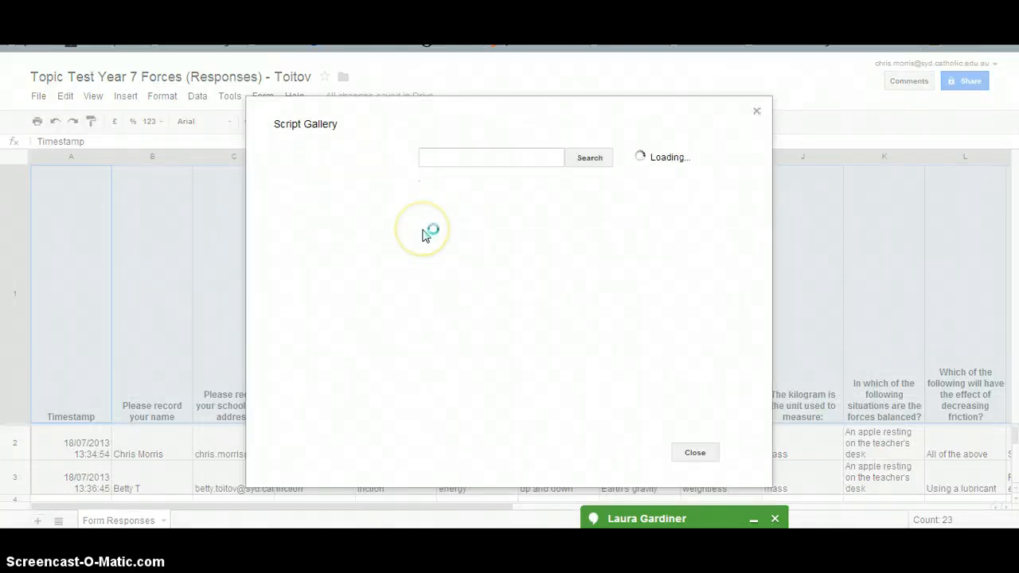
pyautogui.click(449, 158)
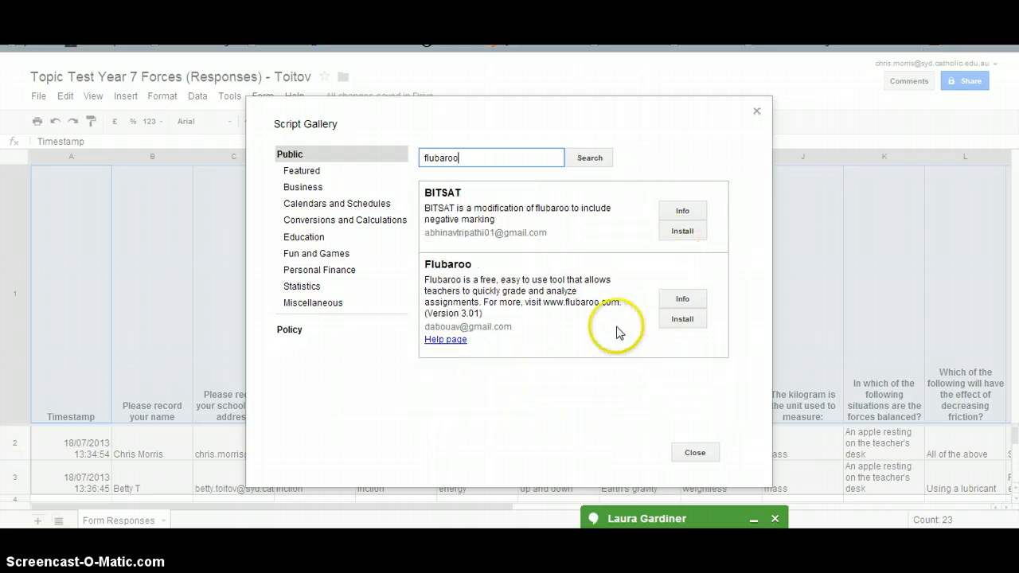
pyautogui.click(682, 319)
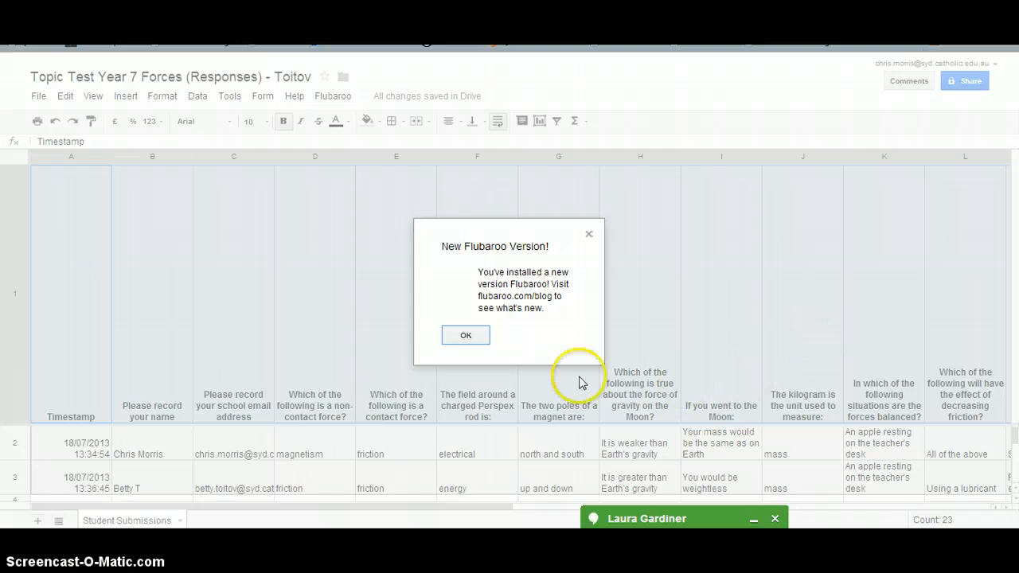
pyautogui.click(466, 334)
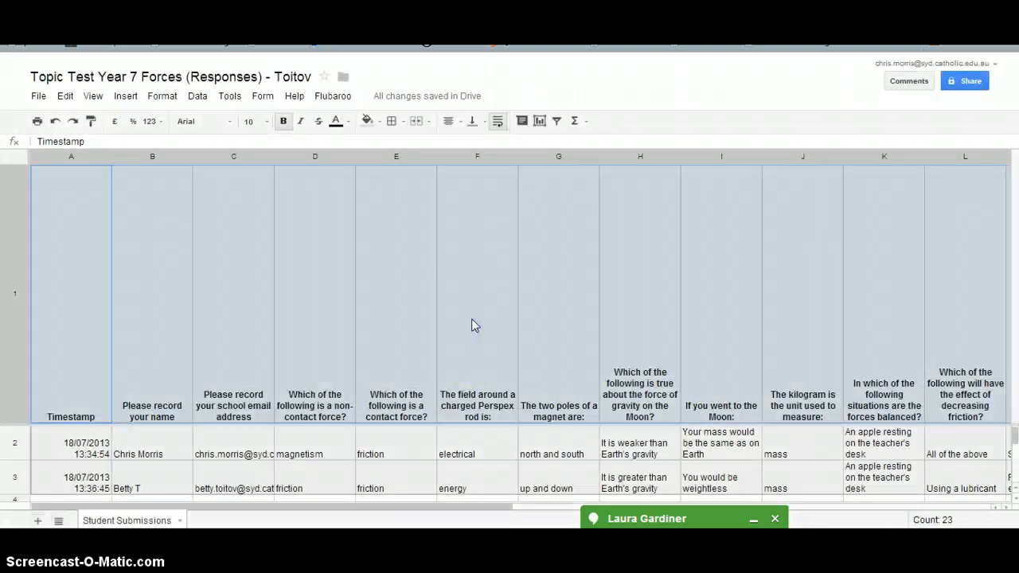
# - Run Flubaroo's Grade Assignment command and authorise the script to access the required services
pyautogui.click(334, 96)
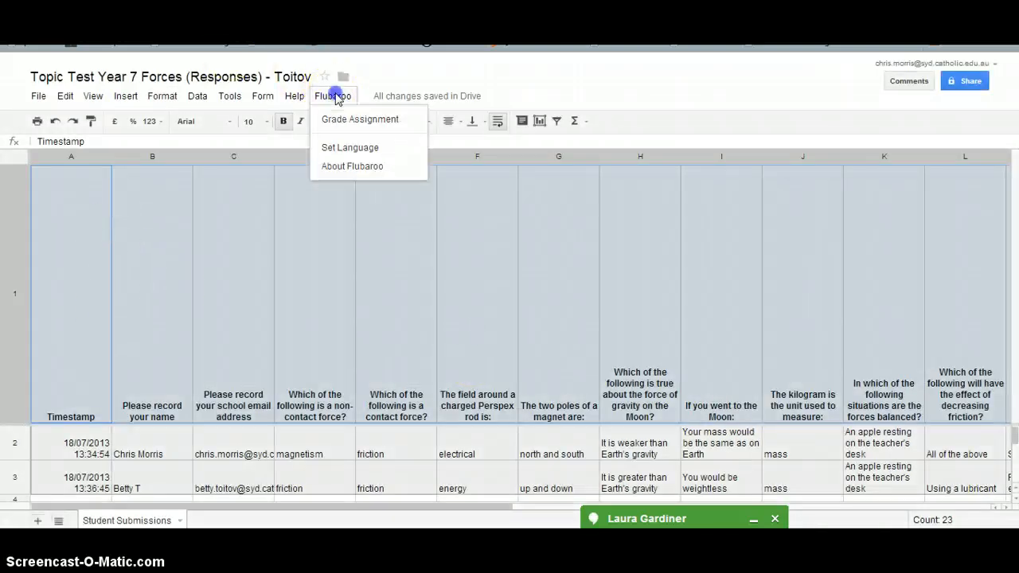
pyautogui.click(338, 125)
pyautogui.click(338, 125)
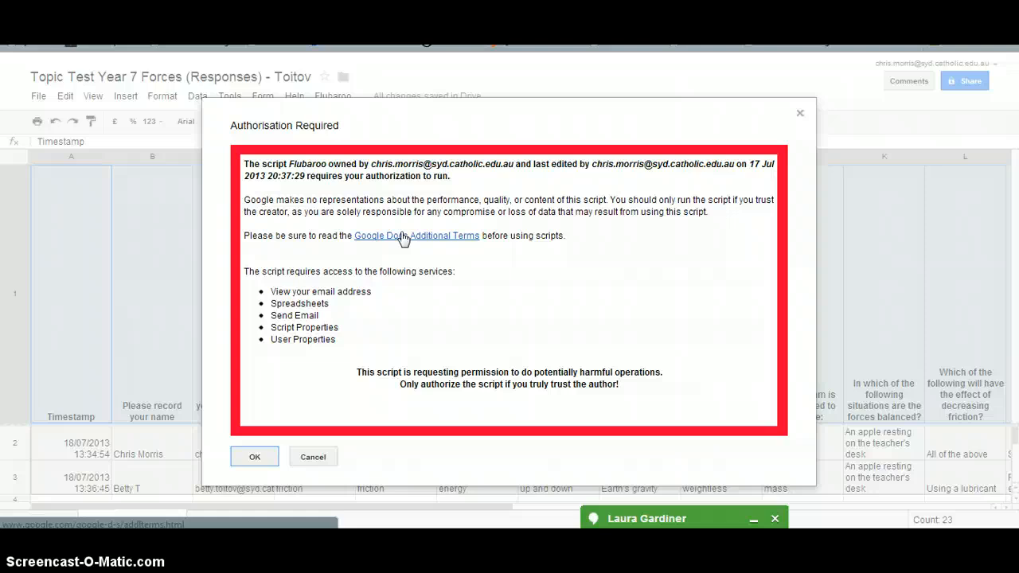
pyautogui.click(254, 458)
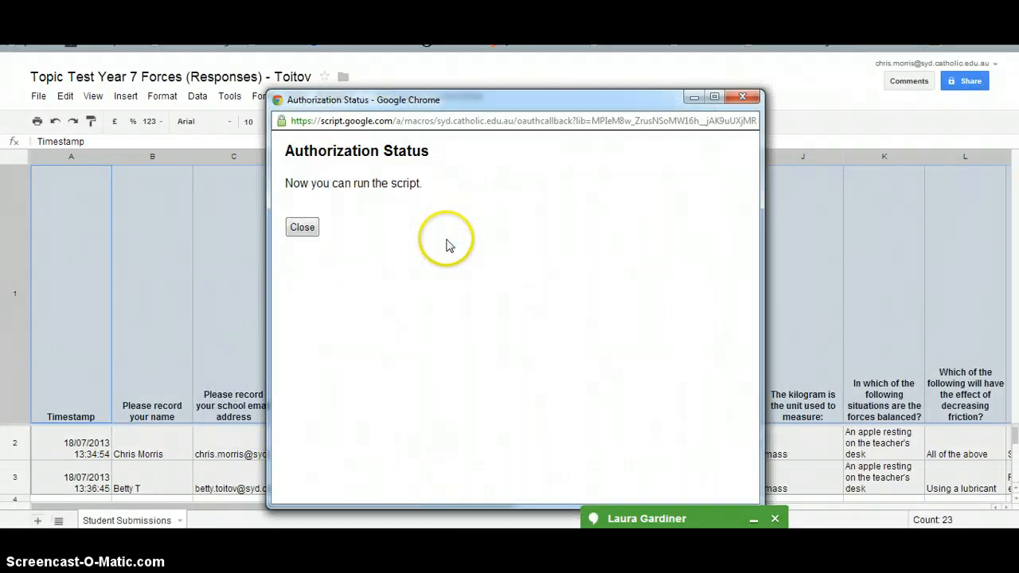
pyautogui.click(312, 230)
# - Start Grade Assignment again and set the school email address question's grading option to Identifies Student
pyautogui.click(332, 96)
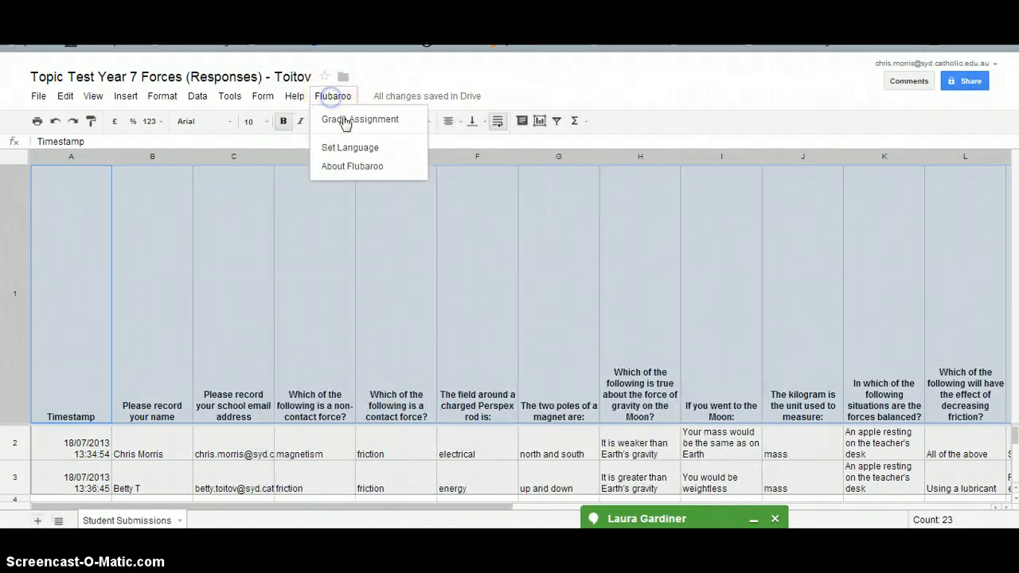
pyautogui.click(351, 124)
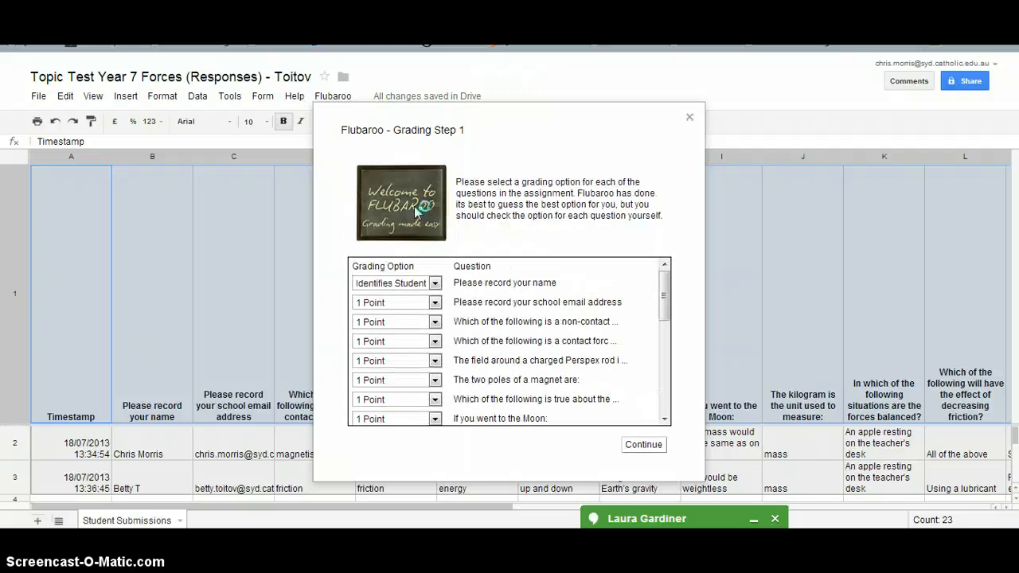
pyautogui.click(435, 303)
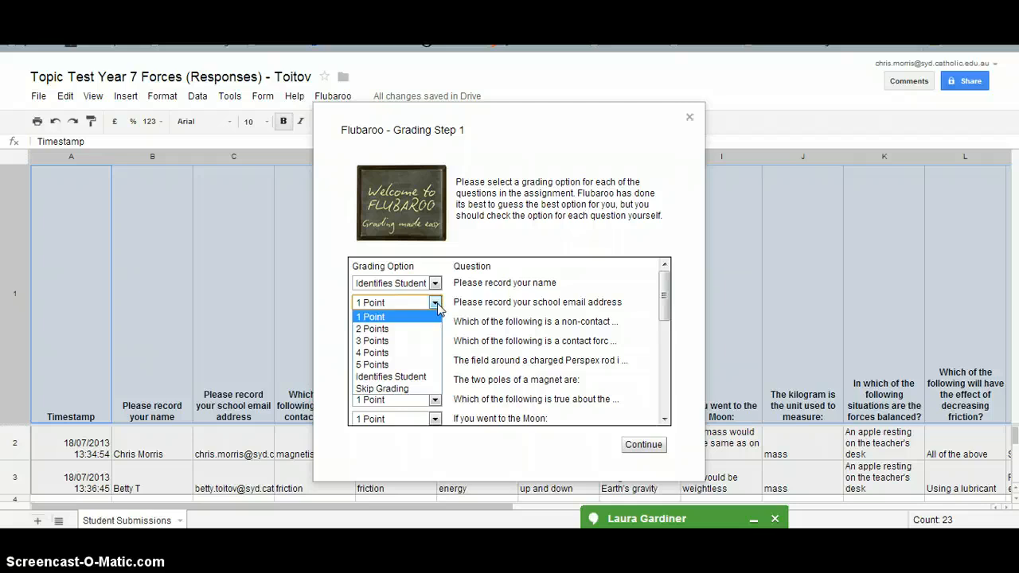
pyautogui.click(426, 377)
# - Check the grading options of the remaining questions, keep them at 1 Point and proceed to the answer key selection
pyautogui.click(665, 298)
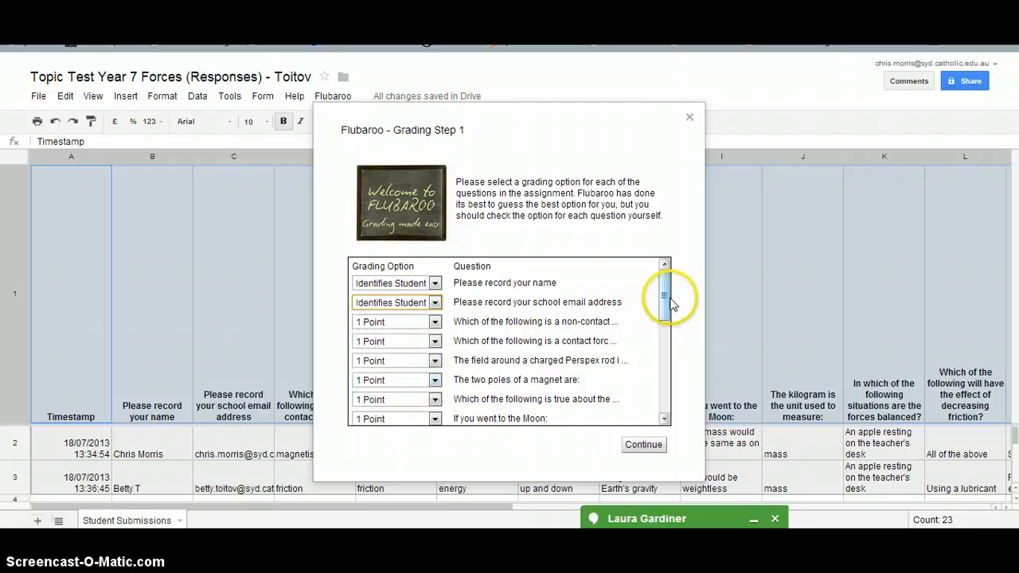
pyautogui.moveTo(665, 298); pyautogui.dragTo(677, 419)
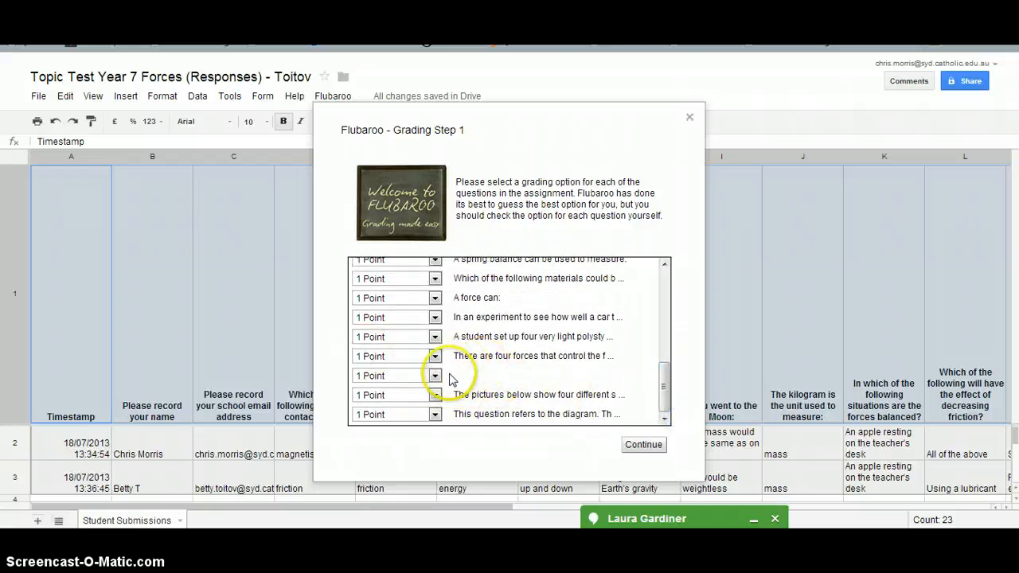
pyautogui.moveTo(661, 391); pyautogui.dragTo(671, 280)
pyautogui.click(641, 447)
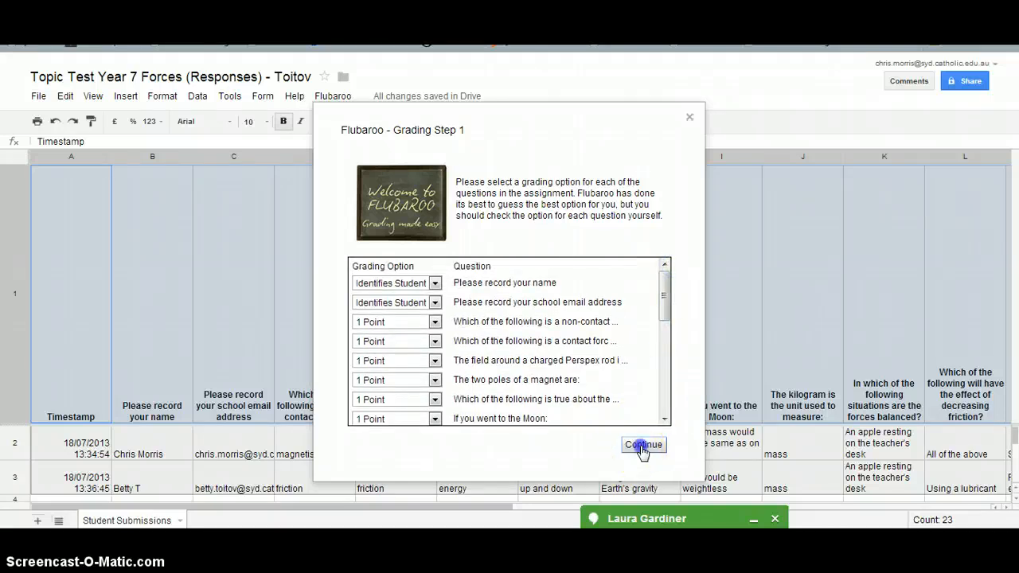
pyautogui.click(643, 445)
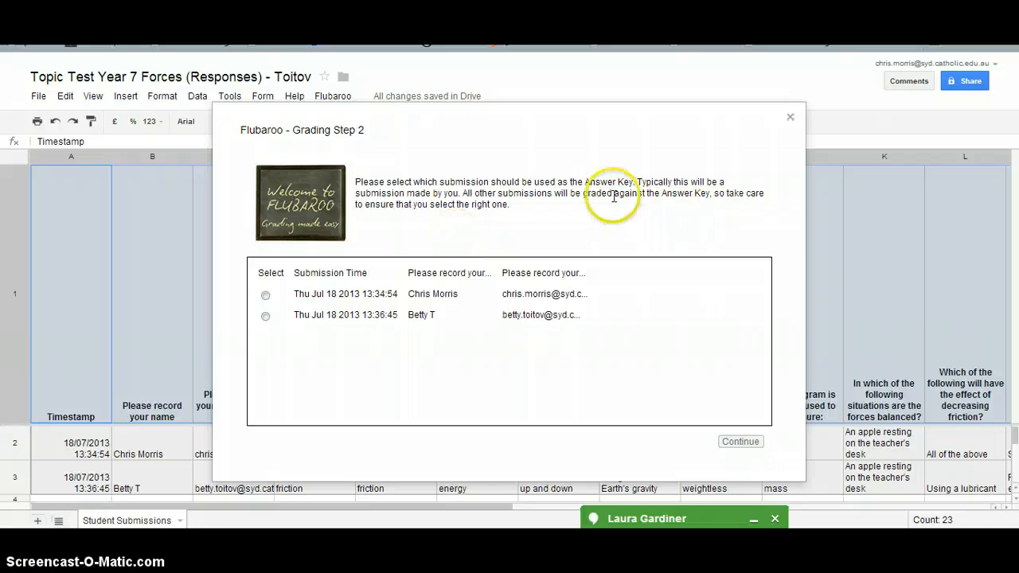
# - Use the 13:34:54 submission as the Answer Key, run the grading and view the grades
pyautogui.moveTo(585, 181); pyautogui.dragTo(639, 182)
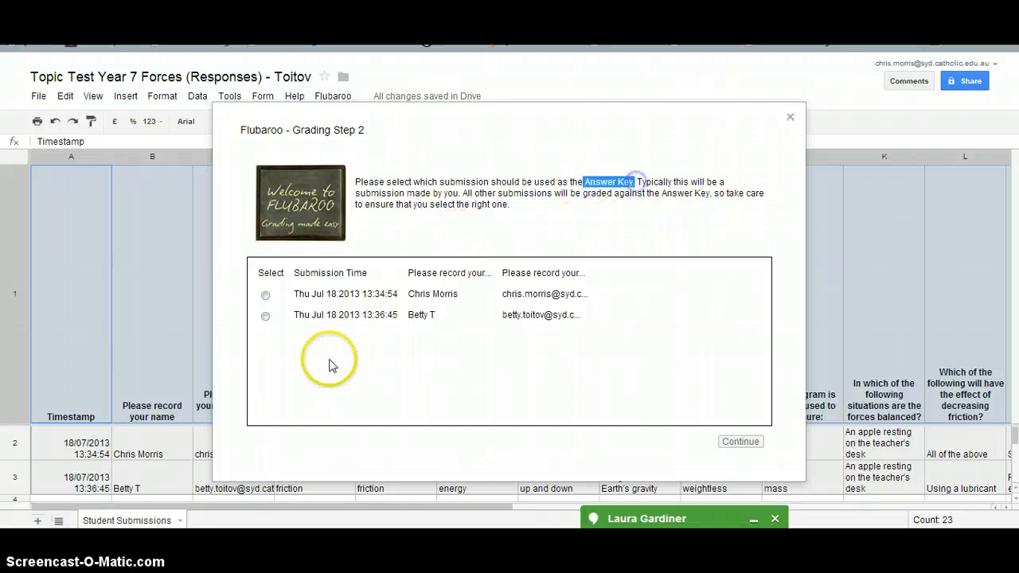
pyautogui.click(263, 296)
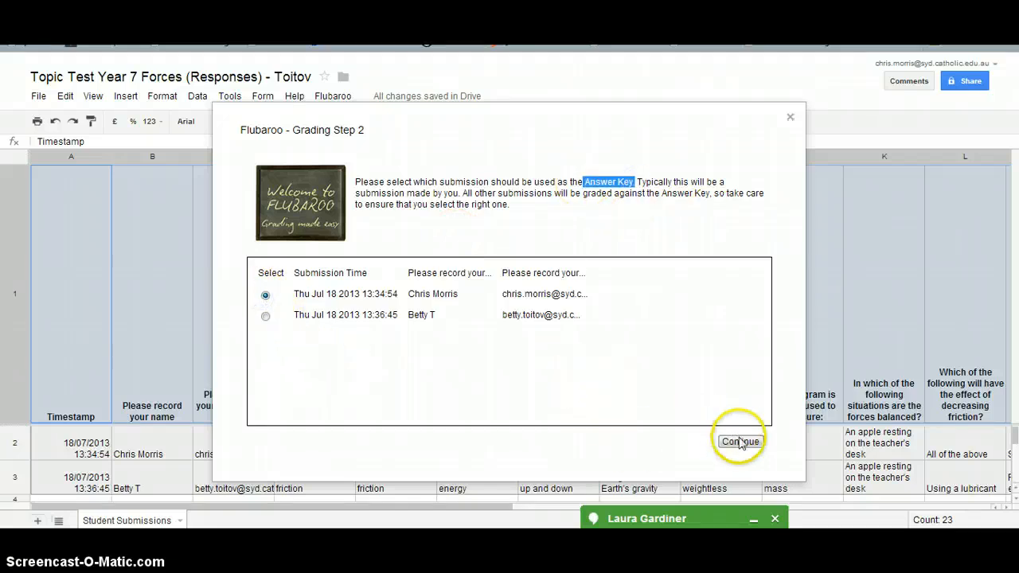
pyautogui.click(740, 442)
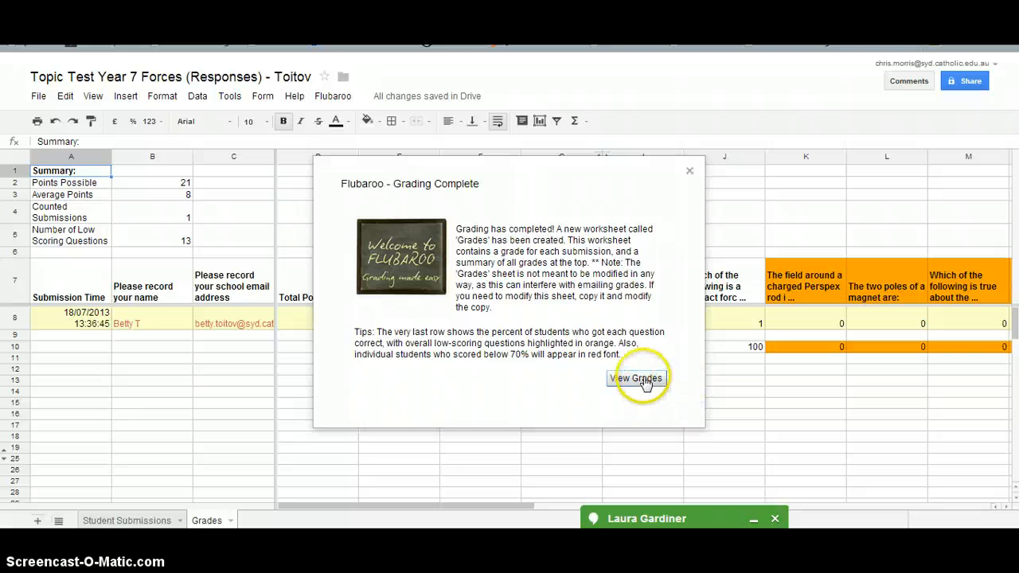
pyautogui.click(636, 378)
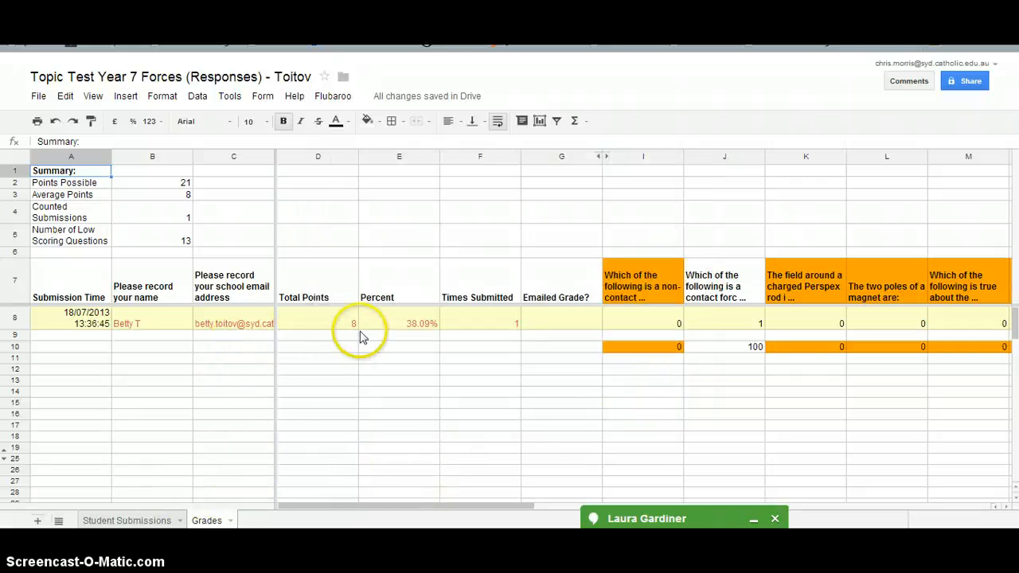
# - Examine total points, percent, times submitted and per-question scores on the Grades sheet, and return to the Student Submissions sheet
pyautogui.click(320, 326)
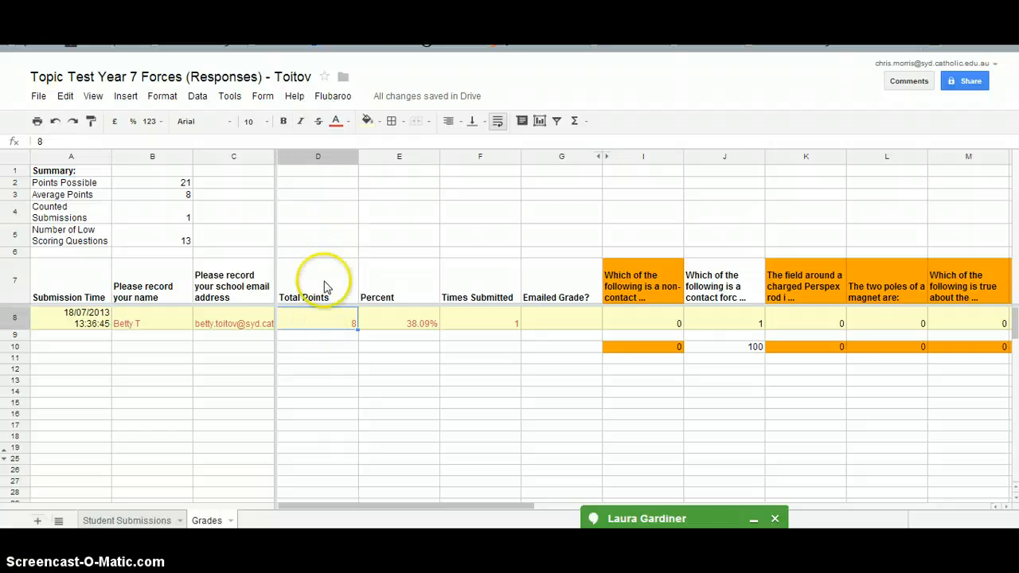
pyautogui.click(398, 331)
pyautogui.click(482, 324)
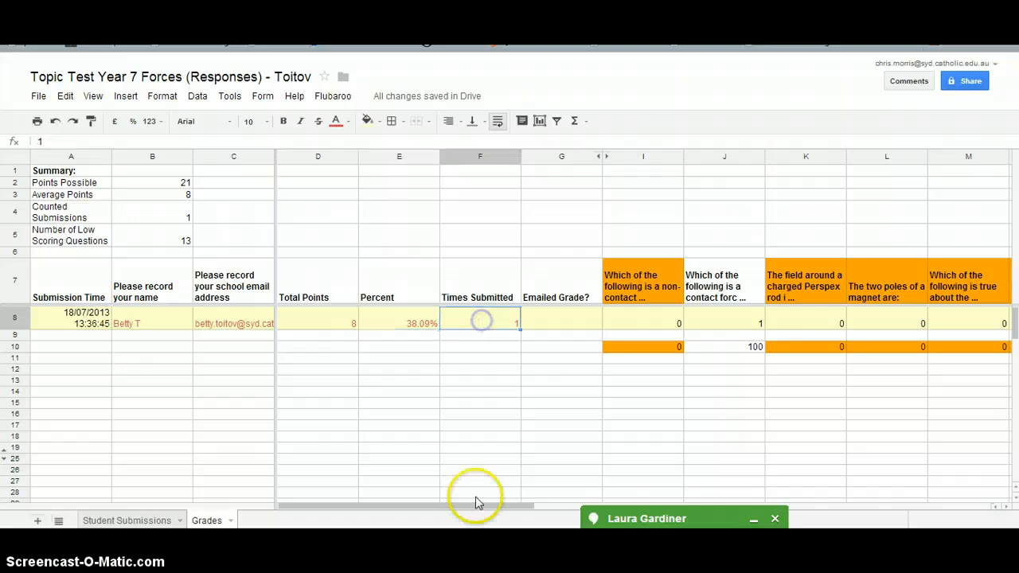
pyautogui.moveTo(465, 502); pyautogui.dragTo(607, 517)
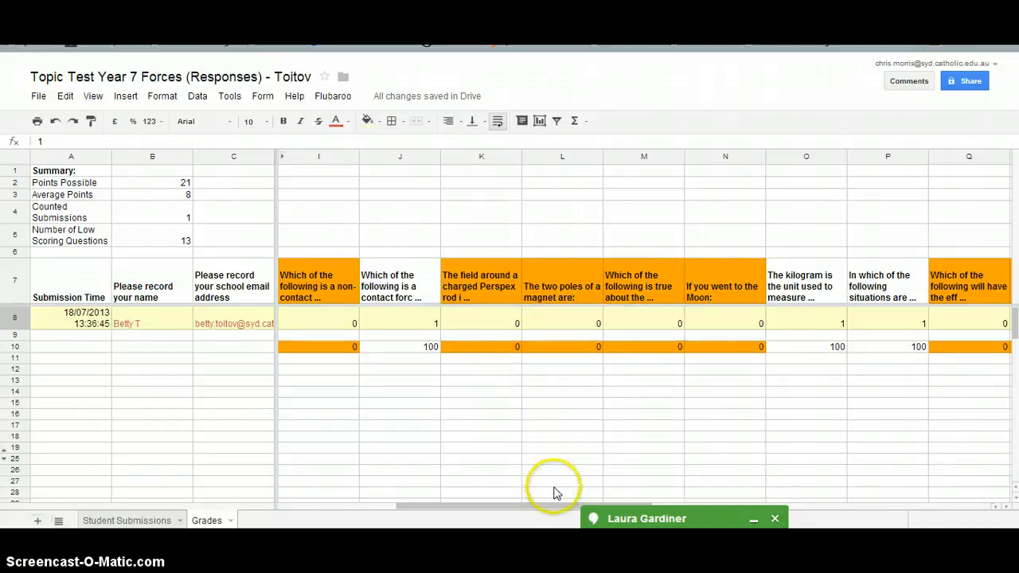
pyautogui.moveTo(533, 507); pyautogui.dragTo(868, 485)
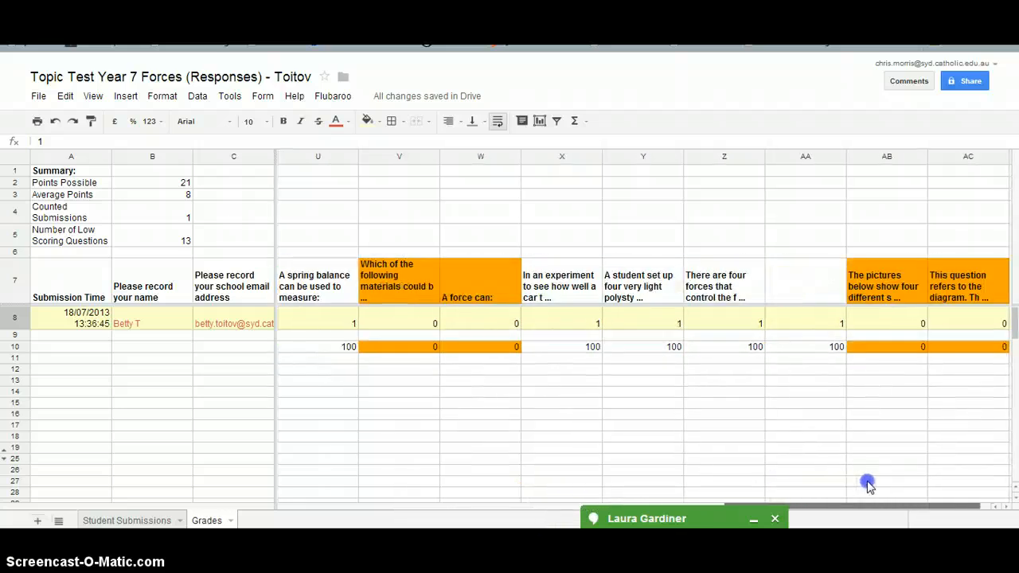
pyautogui.moveTo(933, 491); pyautogui.dragTo(390, 528)
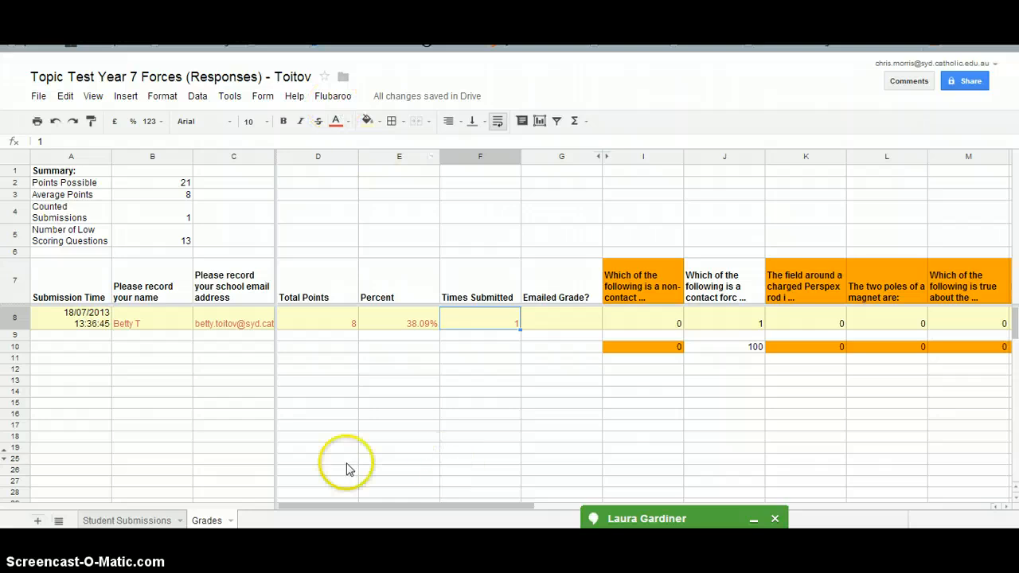
pyautogui.click(169, 521)
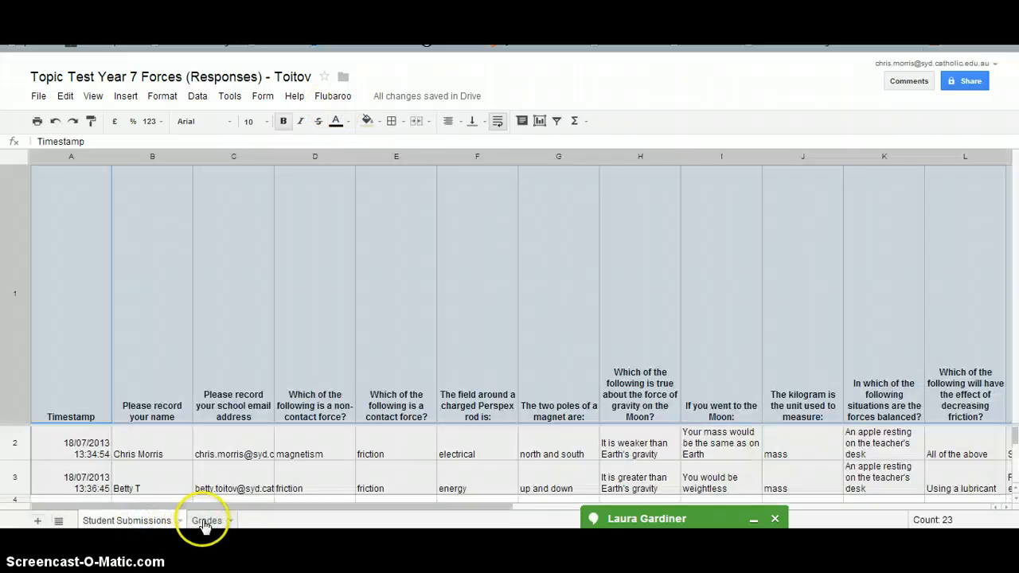
# - Switch to the Grades sheet, view the Flubaroo grading report with its histogram of grades, and close it
pyautogui.click(204, 521)
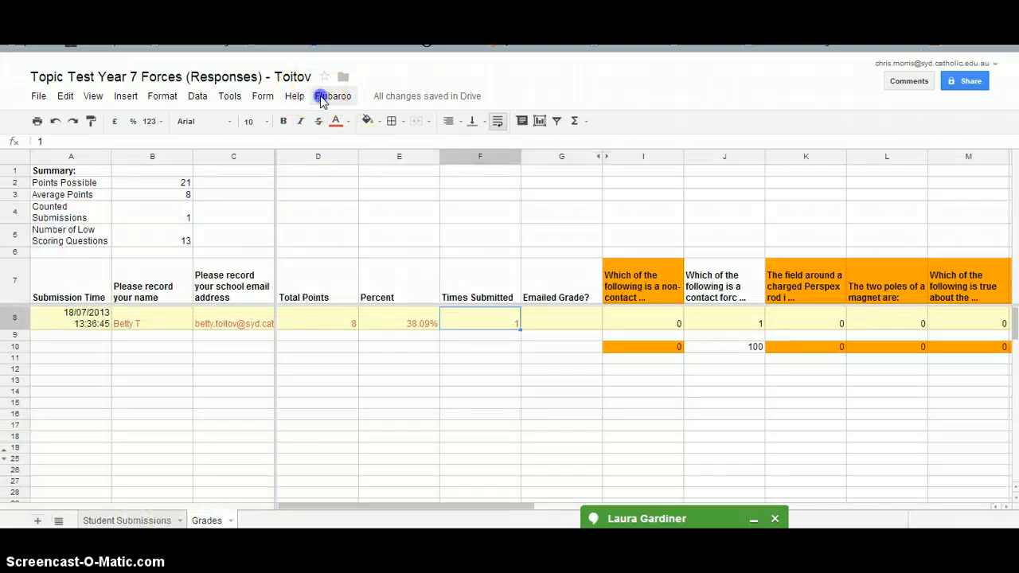
pyautogui.click(327, 97)
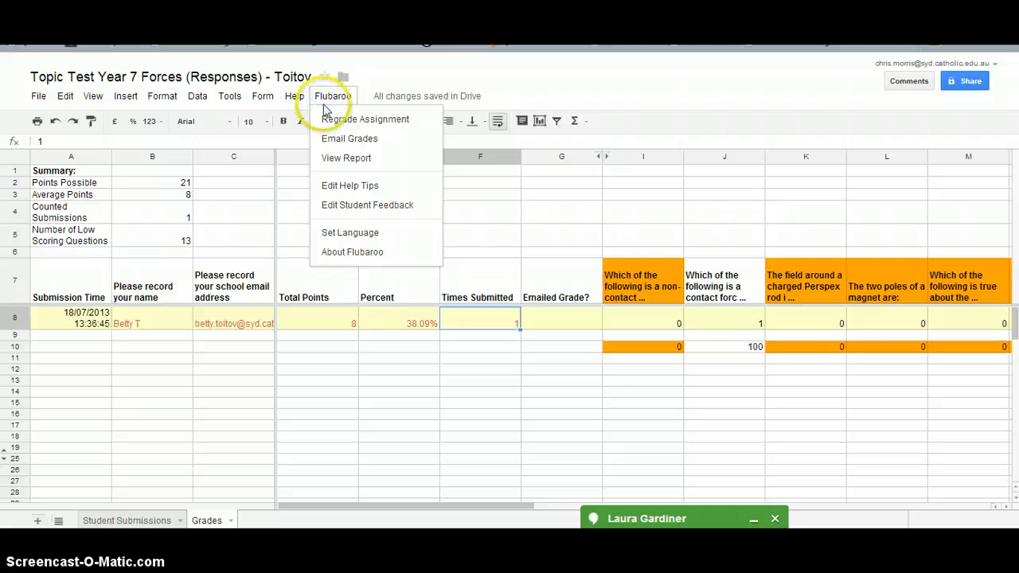
pyautogui.click(348, 159)
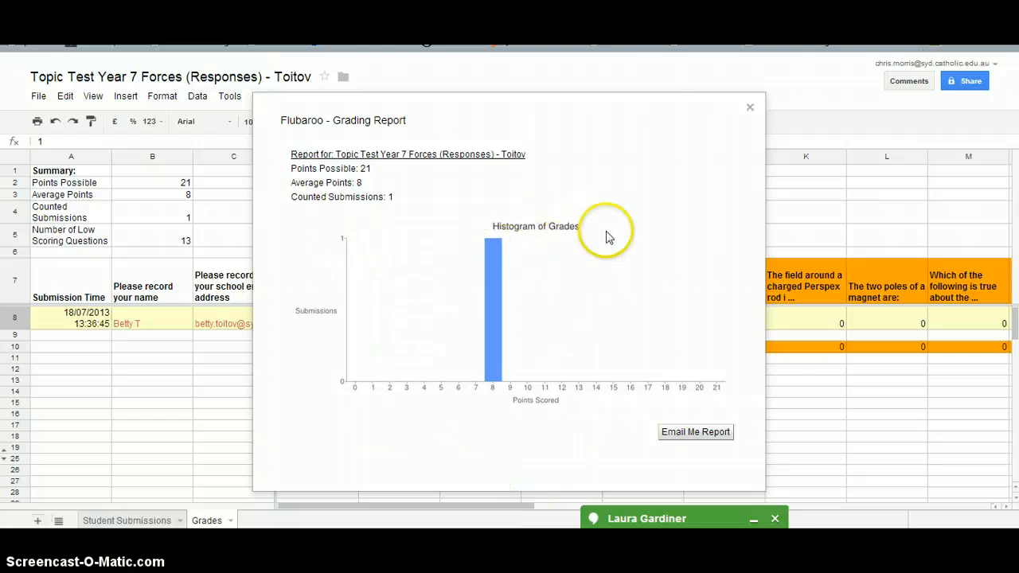
pyautogui.click(750, 107)
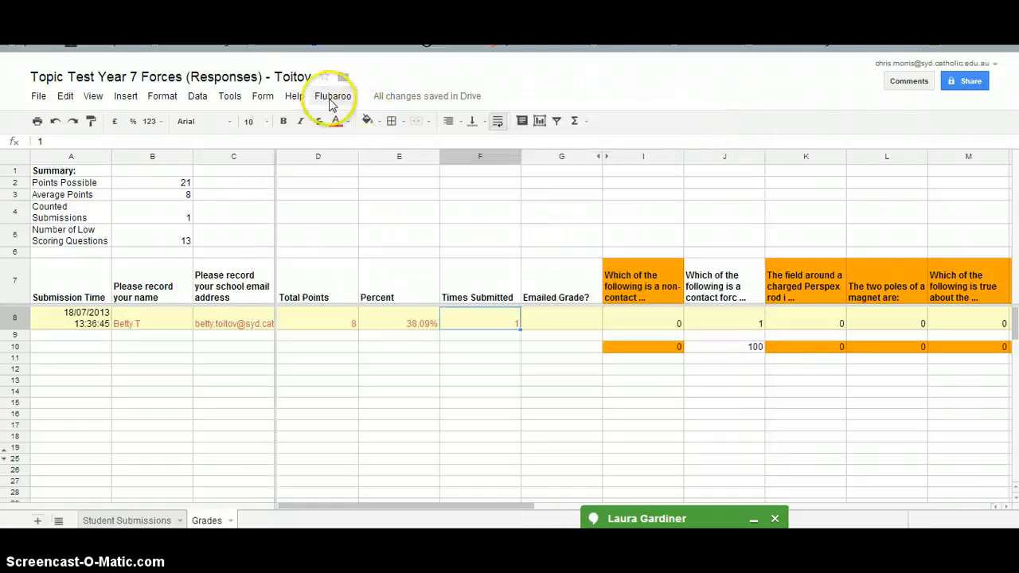
# - Set up Flubaroo's grade email to include the answer key and the message "Here is your results"
pyautogui.click(331, 97)
pyautogui.click(372, 146)
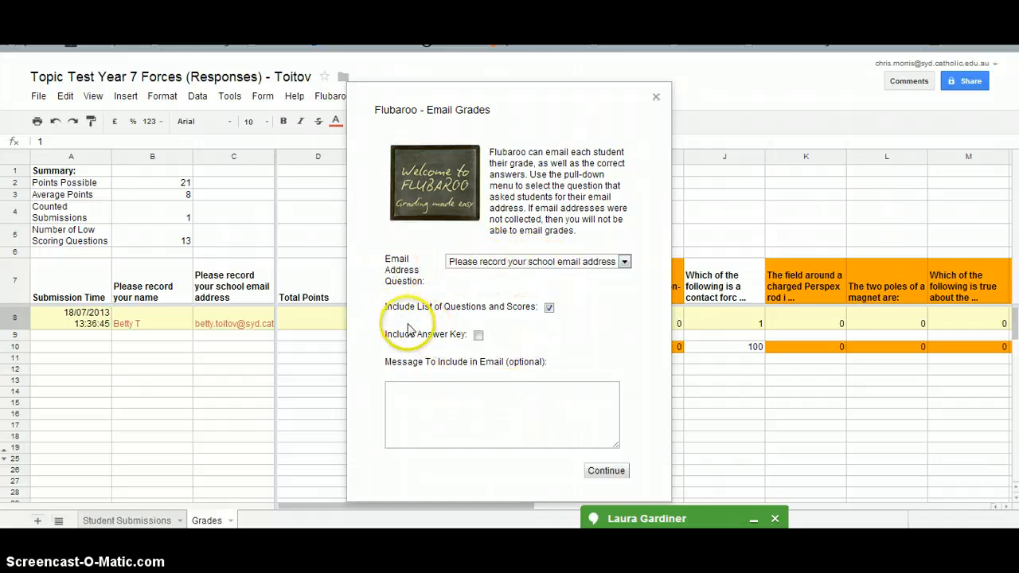
pyautogui.click(478, 334)
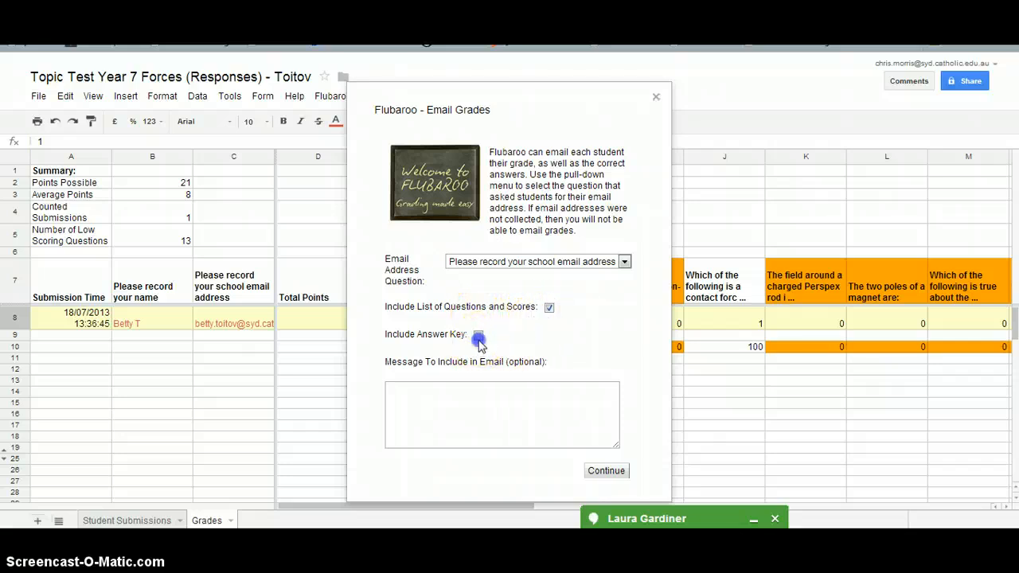
pyautogui.click(469, 398)
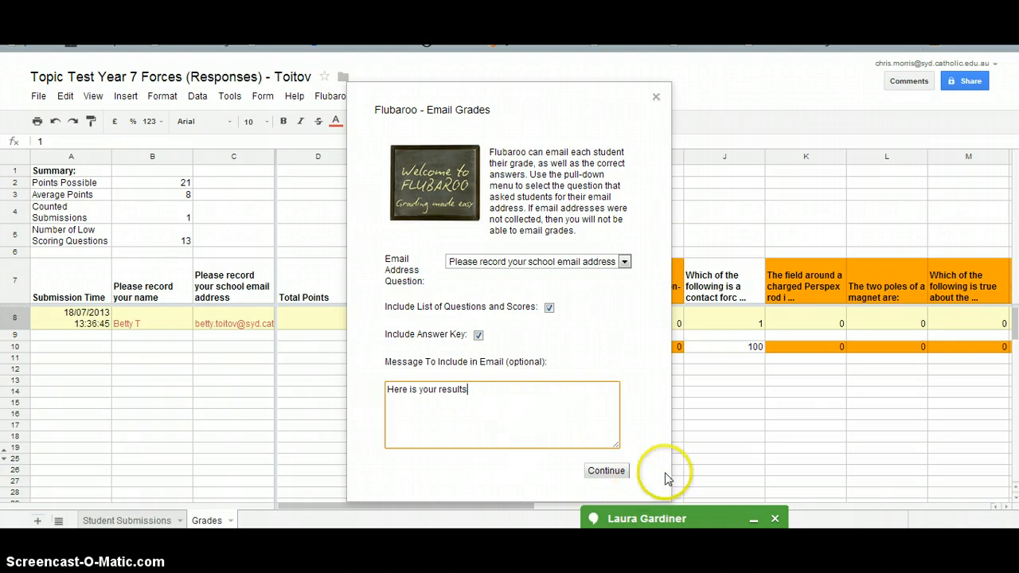
# - Correct the email message to "Here are your results", send the grades and close the confirmation
pyautogui.click(413, 391)
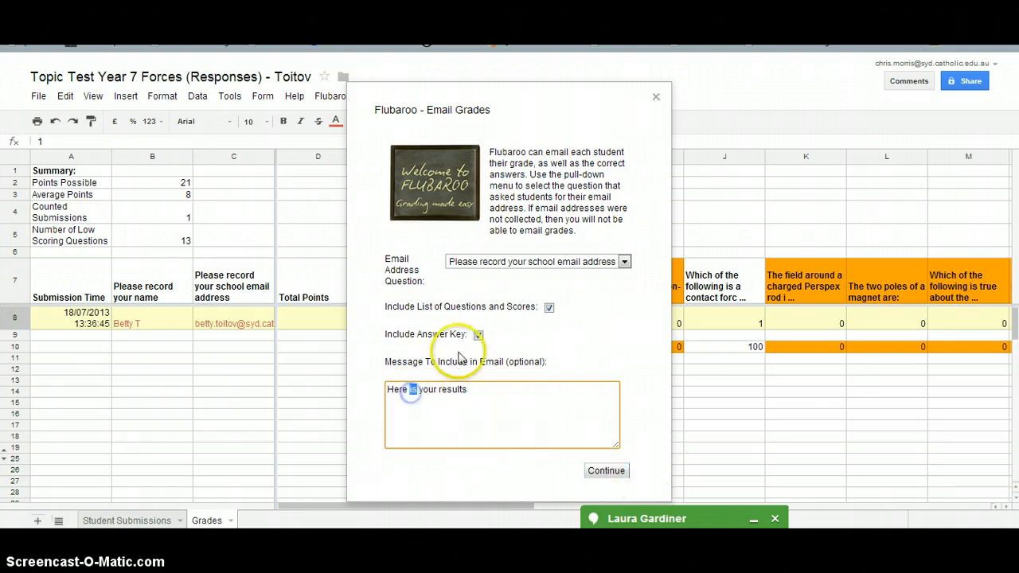
pyautogui.write('are')
pyautogui.moveTo(459, 359); pyautogui.dragTo(385, 361)
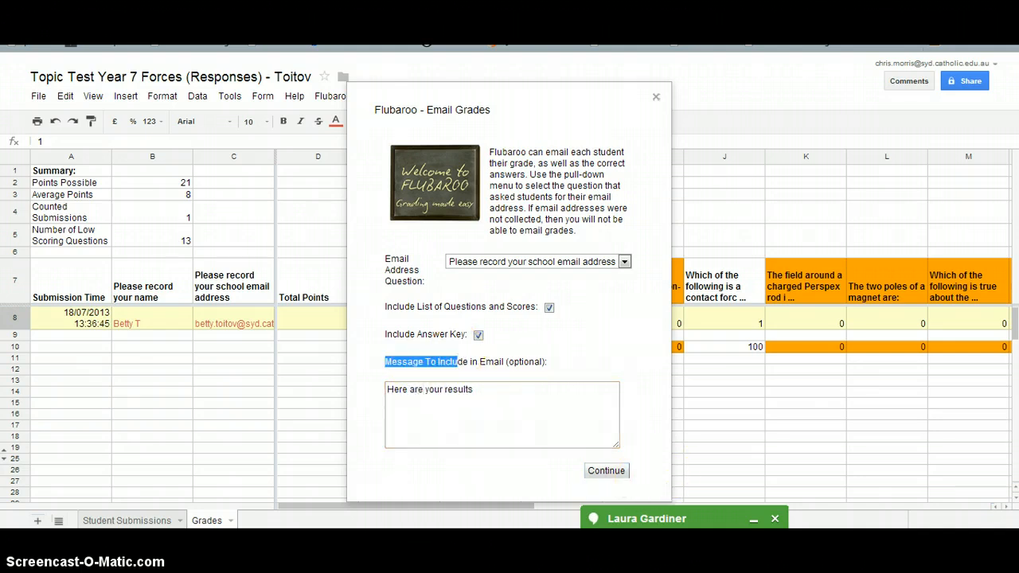
pyautogui.click(601, 470)
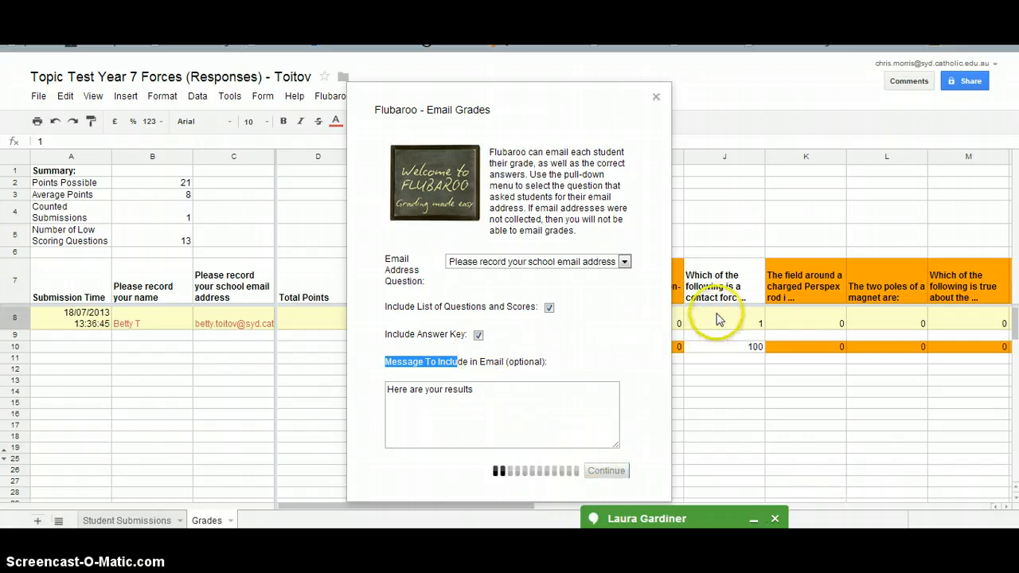
pyautogui.click(464, 322)
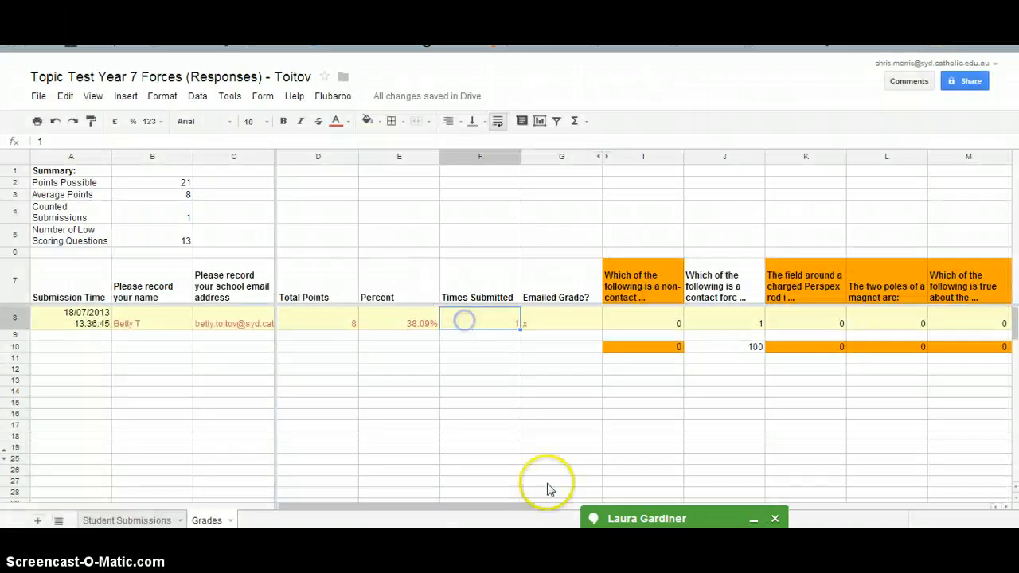